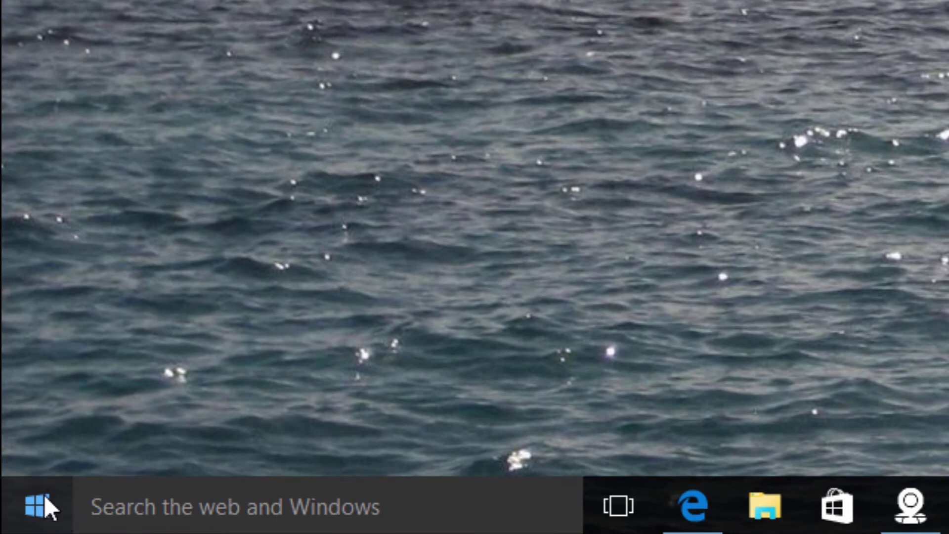
# - Open Settings from Start and search 'batter' to reach the Battery saver page (98% remaining, saver Off)
pyautogui.click(37, 506)
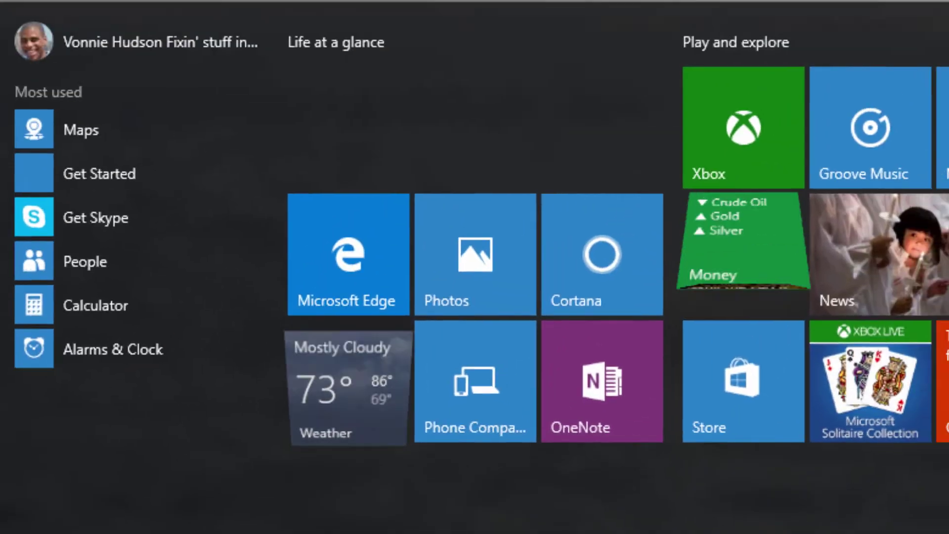
pyautogui.click(125, 340)
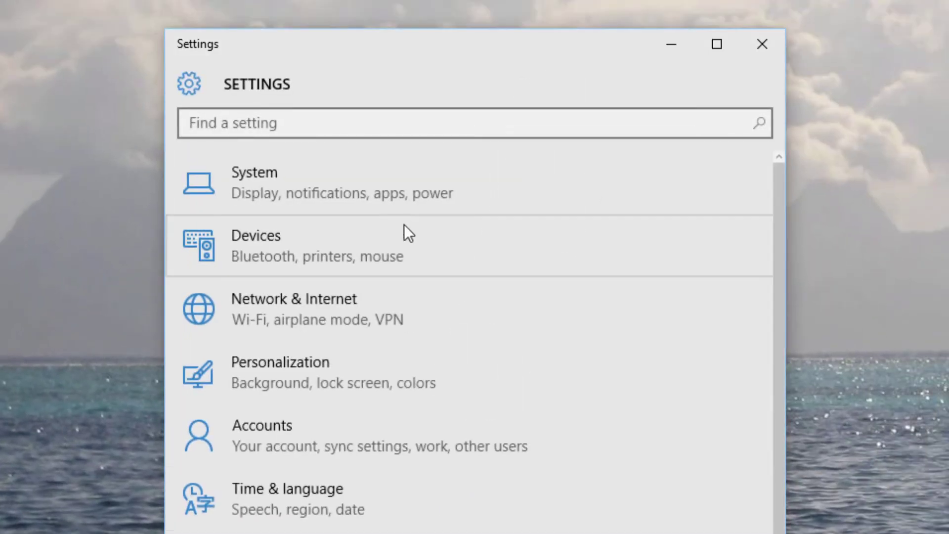
pyautogui.click(402, 186)
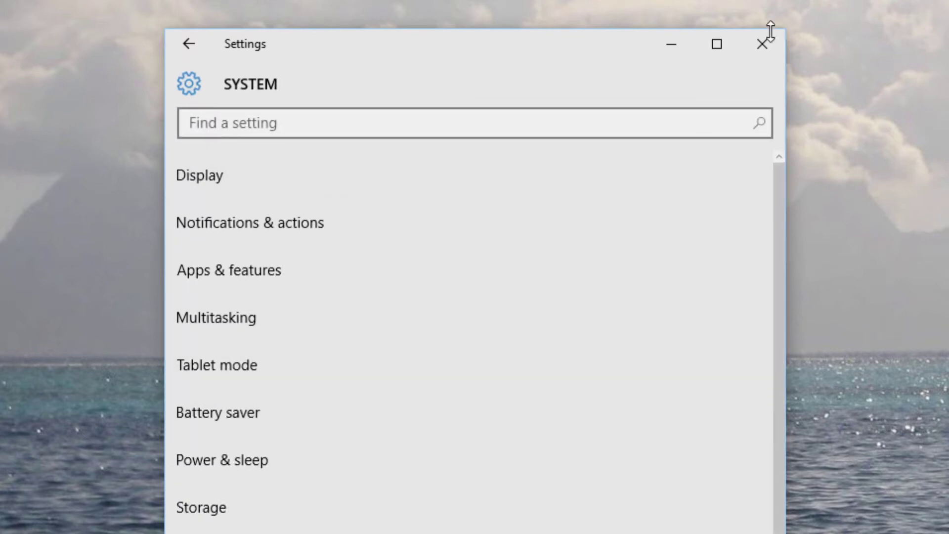
pyautogui.click(185, 46)
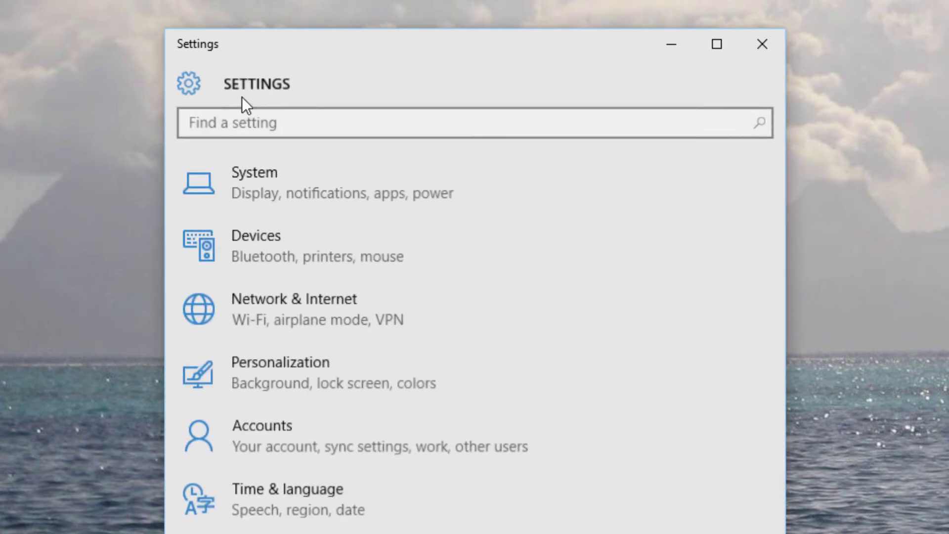
pyautogui.click(257, 125)
pyautogui.write('batter')
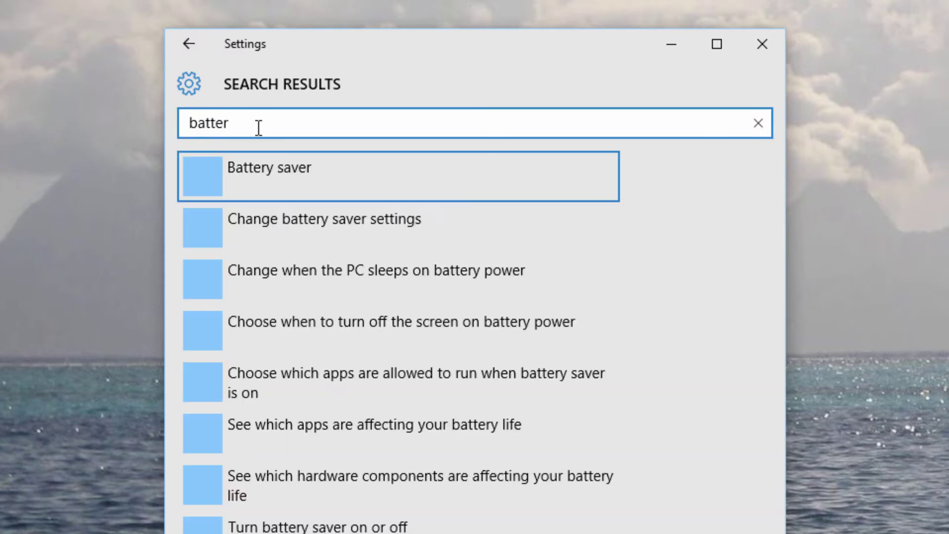
pyautogui.click(265, 178)
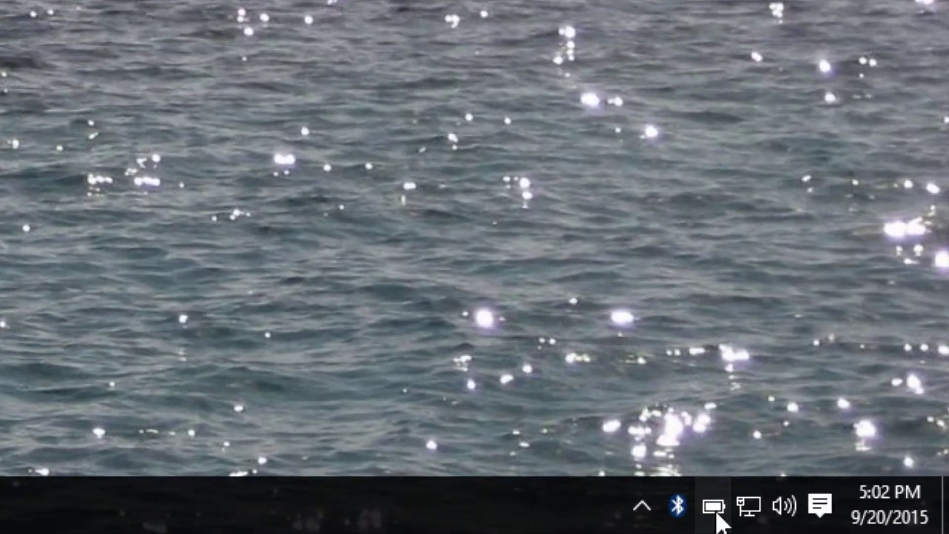
pyautogui.click(716, 514)
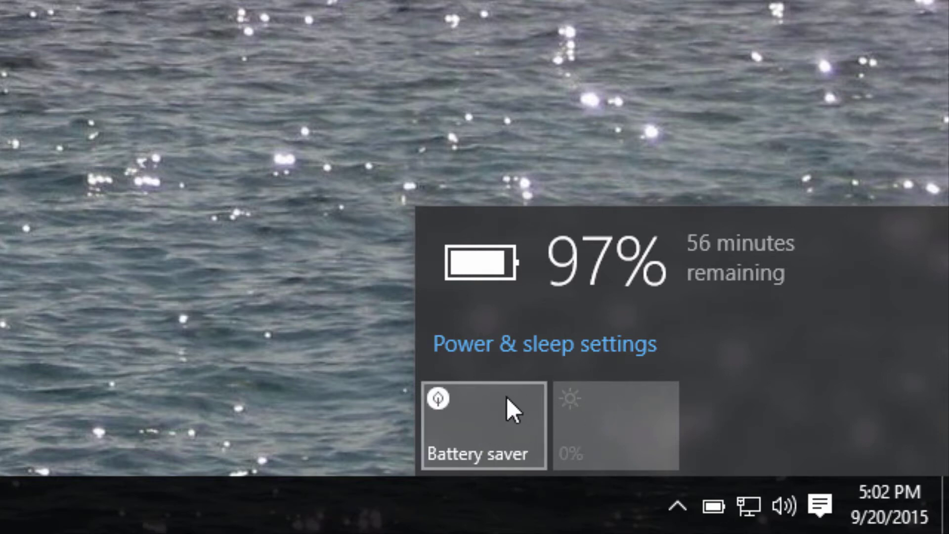
pyautogui.press('Escape')
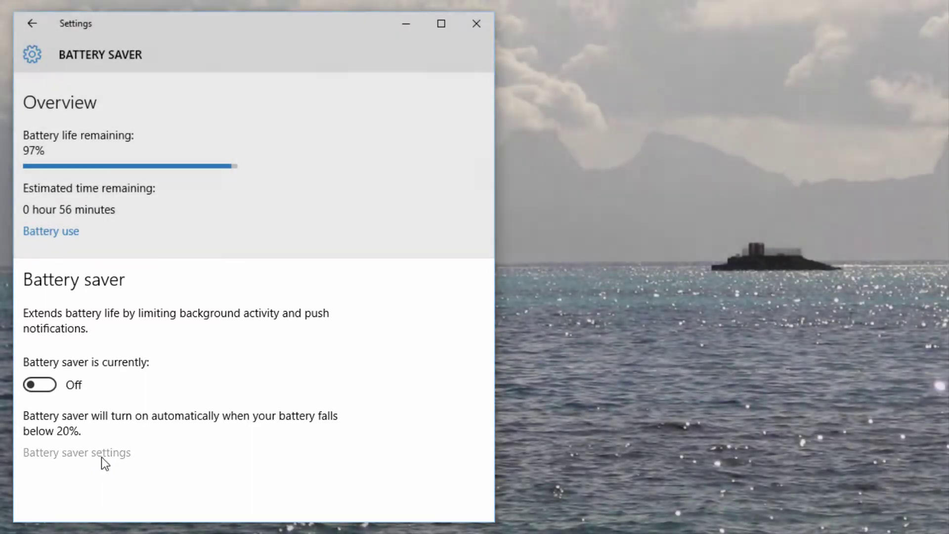
# - Open the Battery saver settings page showing the 20% auto-on threshold and brightness option
pyautogui.click(102, 457)
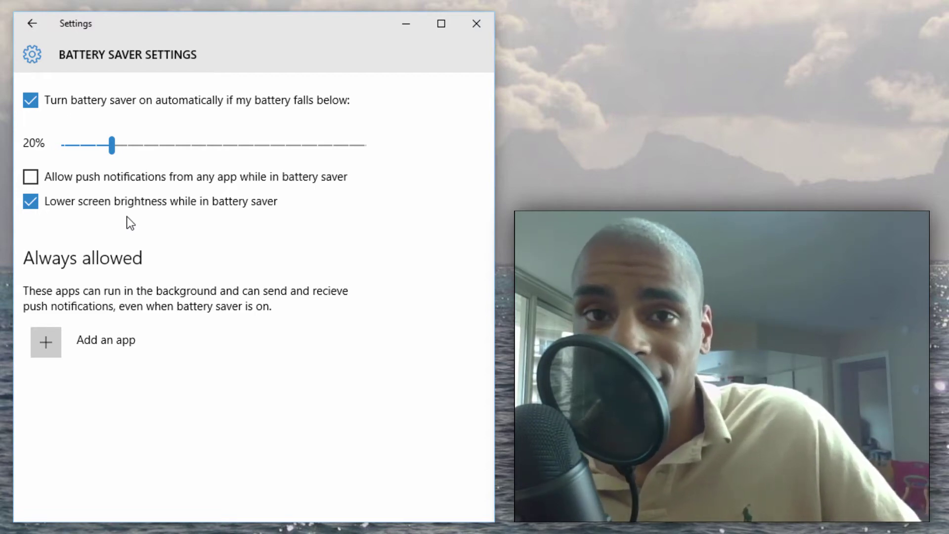
# - Add Alarms & Clock to the apps always allowed to run while battery saver is on
pyautogui.click(54, 350)
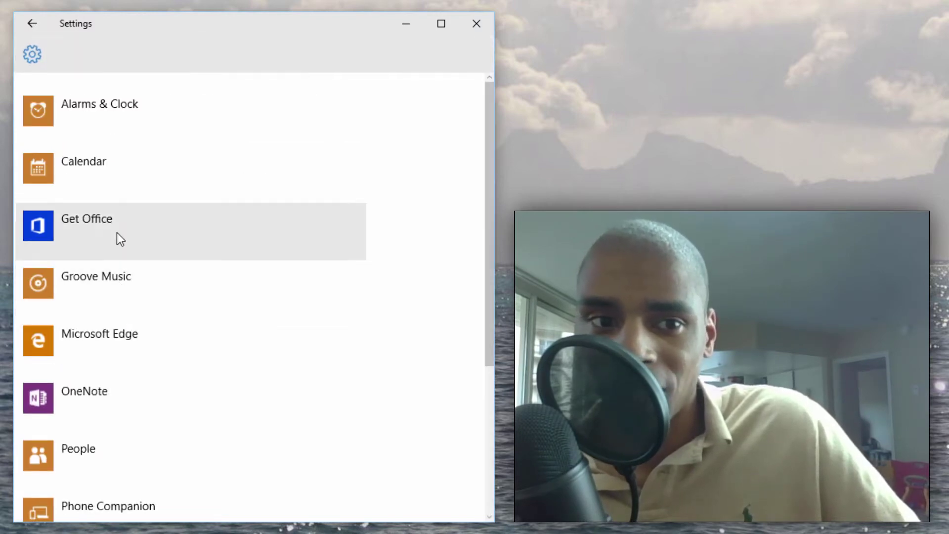
pyautogui.click(112, 123)
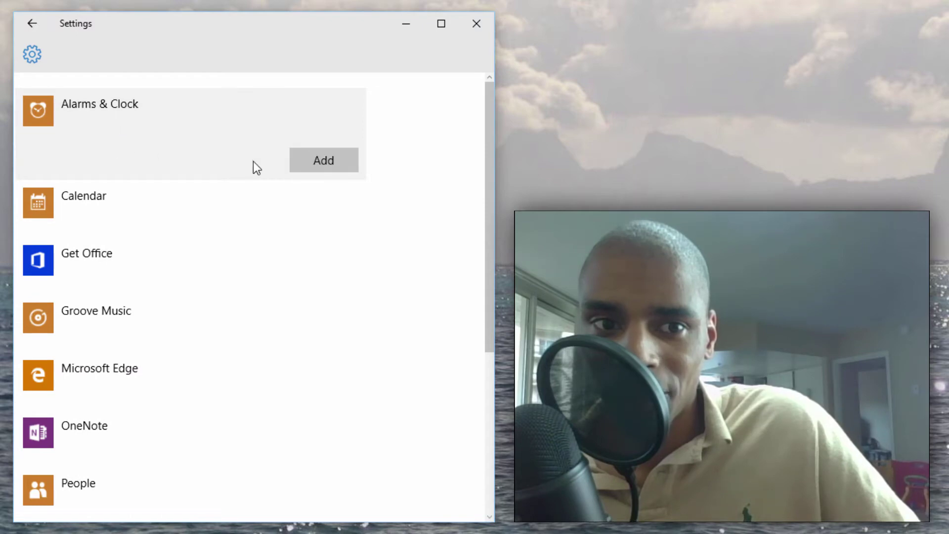
pyautogui.click(318, 159)
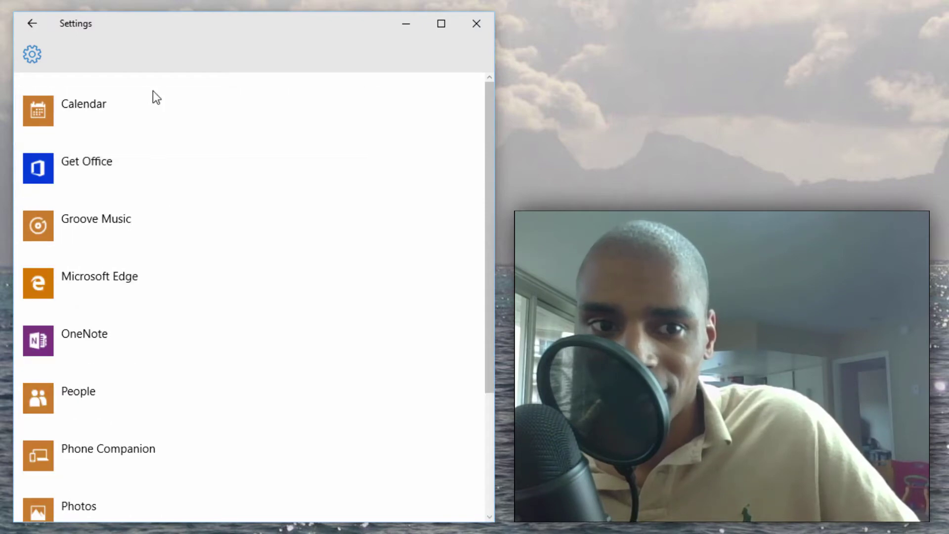
pyautogui.click(32, 32)
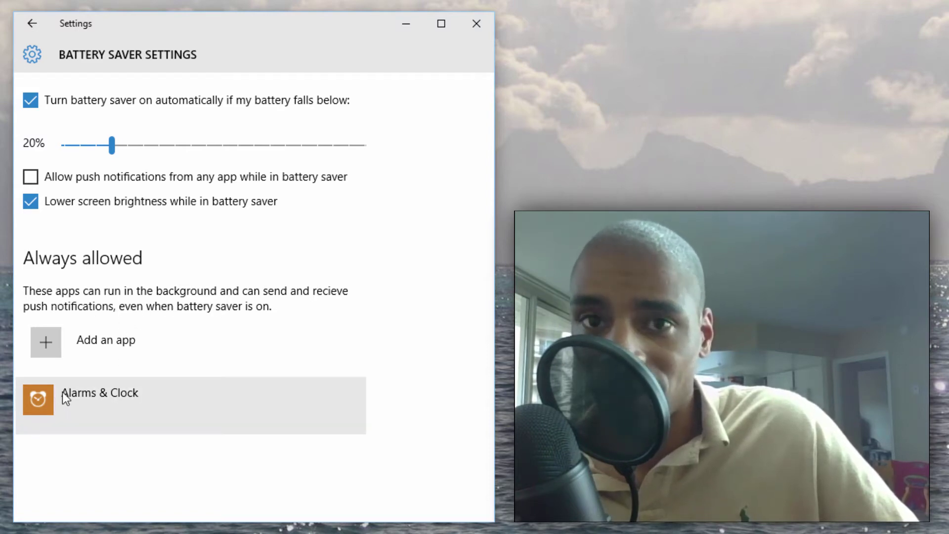
# - Open the Battery use page and set its time period to 1 Week
pyautogui.click(22, 25)
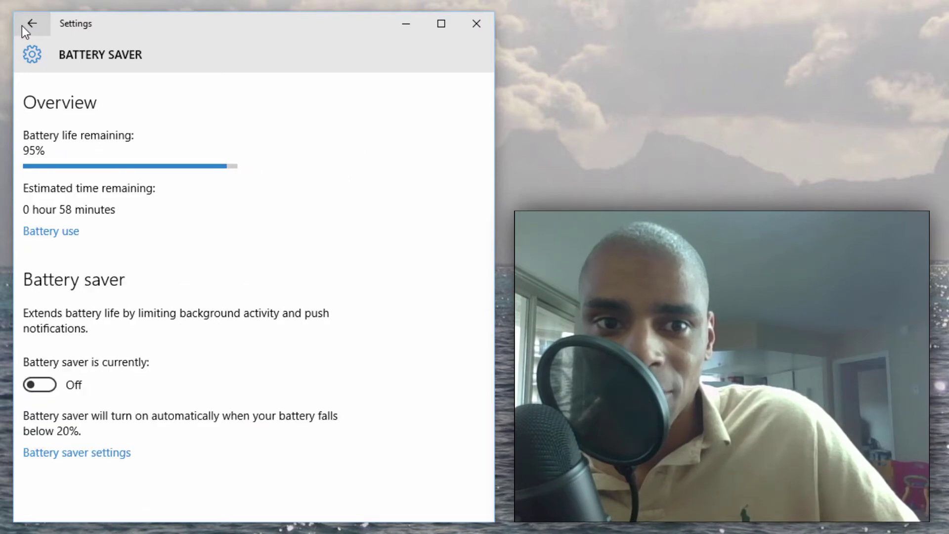
pyautogui.click(45, 233)
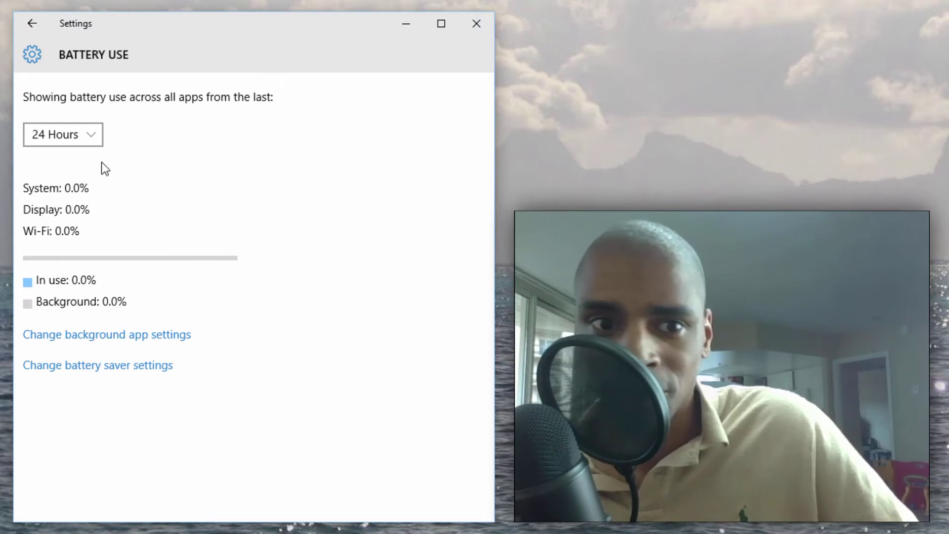
pyautogui.click(87, 133)
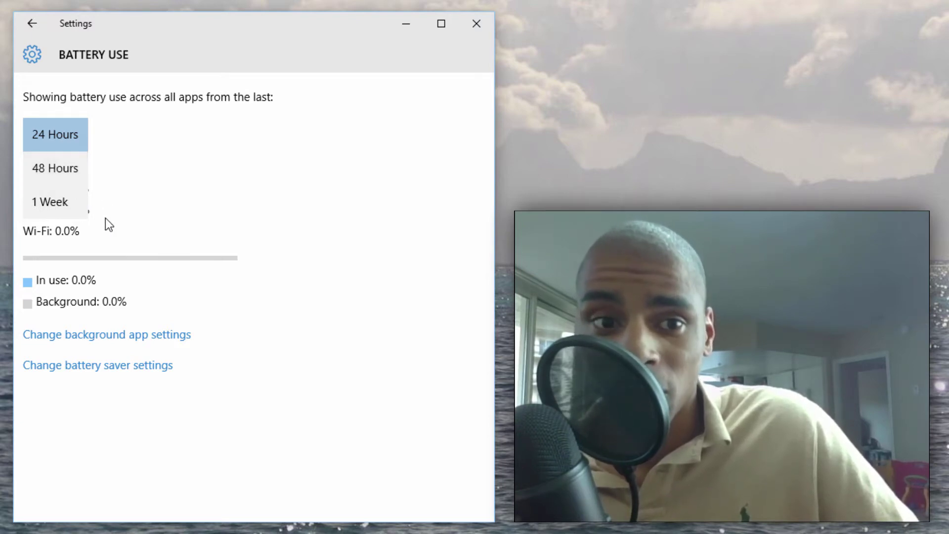
pyautogui.click(69, 202)
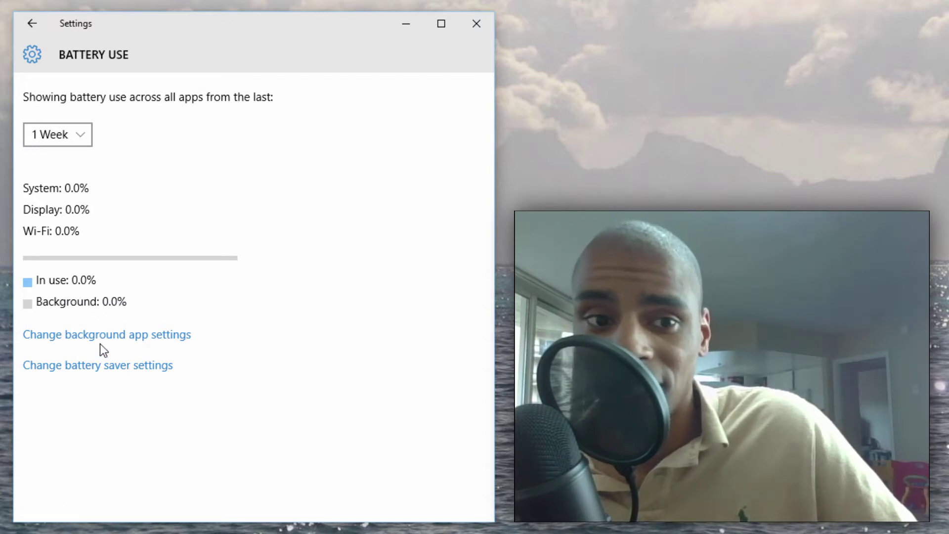
# - Review the background app settings, then return and open the battery saver options
pyautogui.click(133, 336)
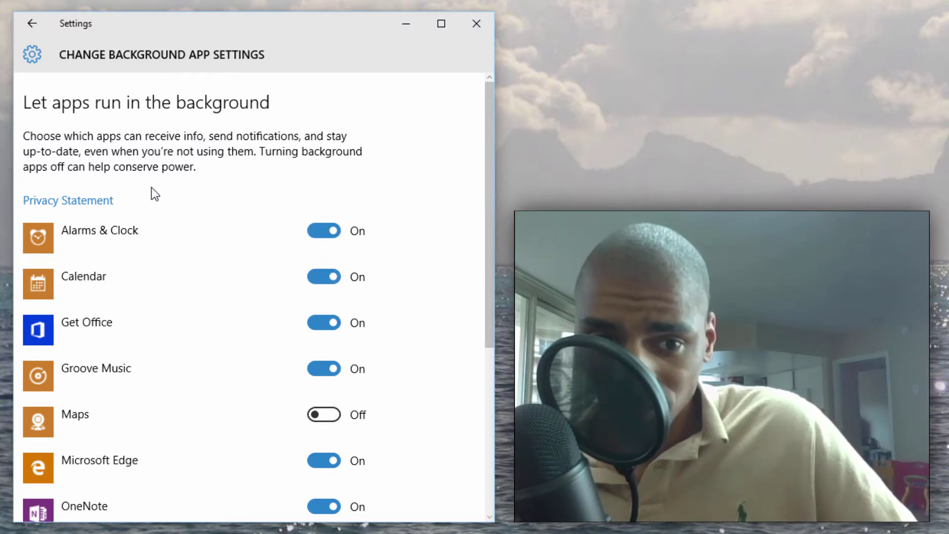
pyautogui.click(30, 24)
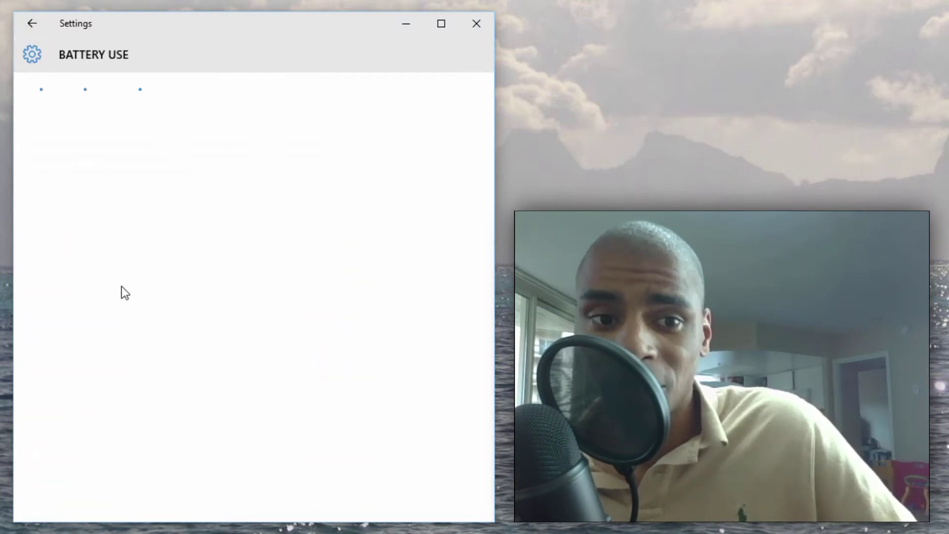
pyautogui.click(68, 366)
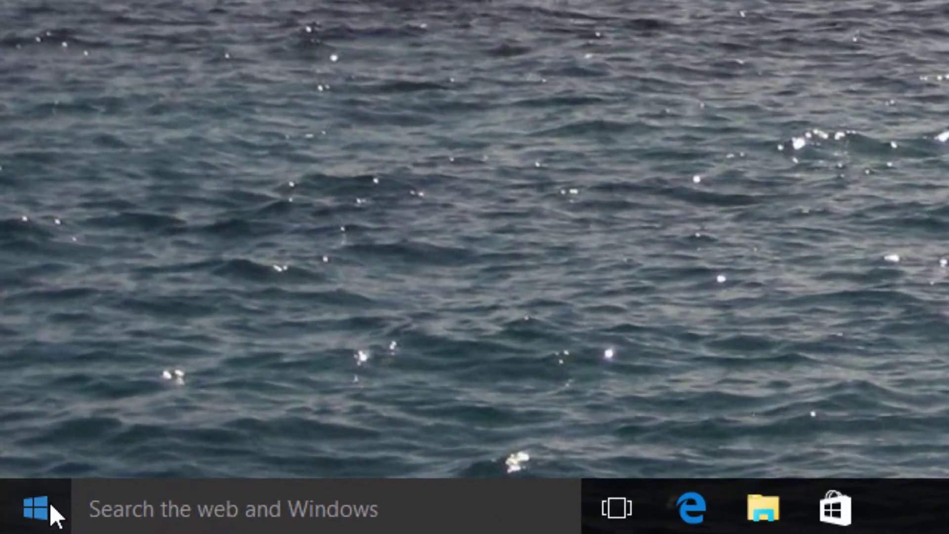
# - Launch Maps from the Start menu's All apps list under M
pyautogui.click(38, 509)
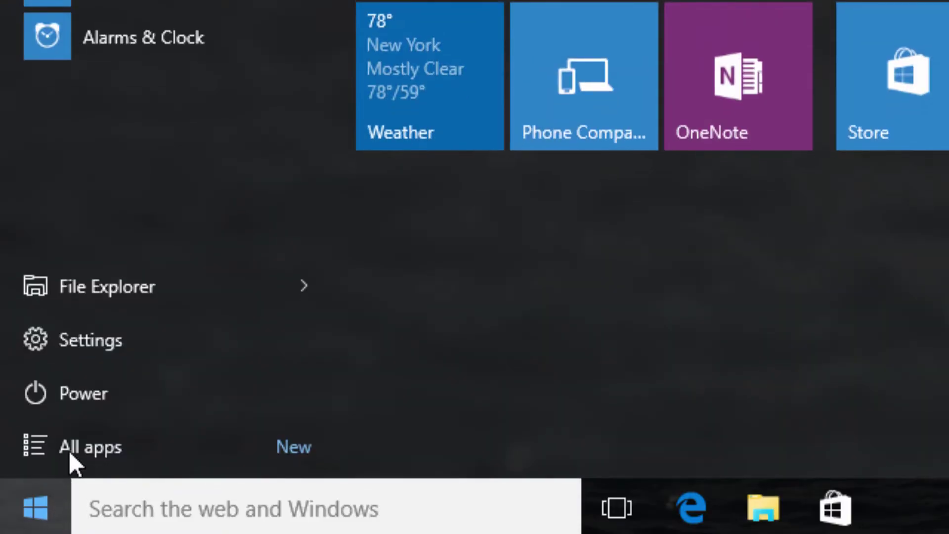
pyautogui.click(85, 446)
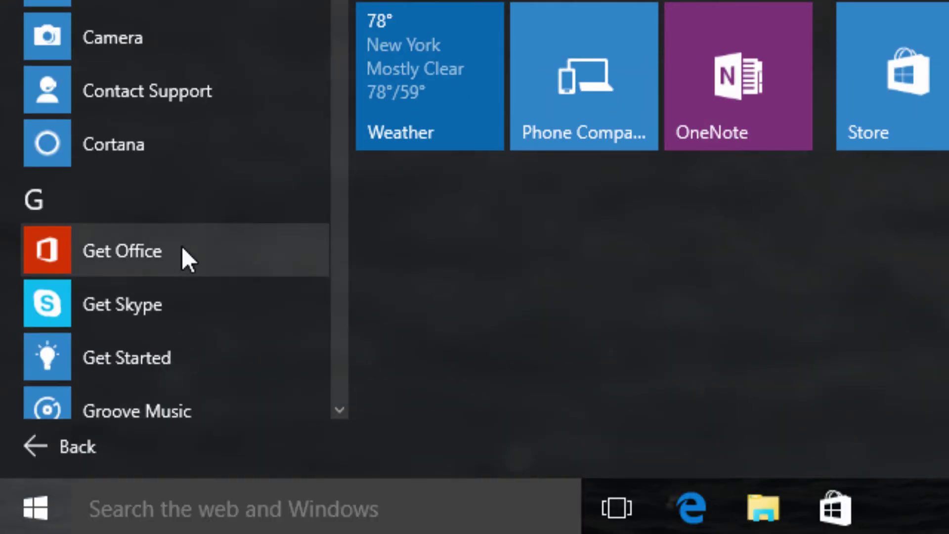
pyautogui.scroll(-10, 194, 189)
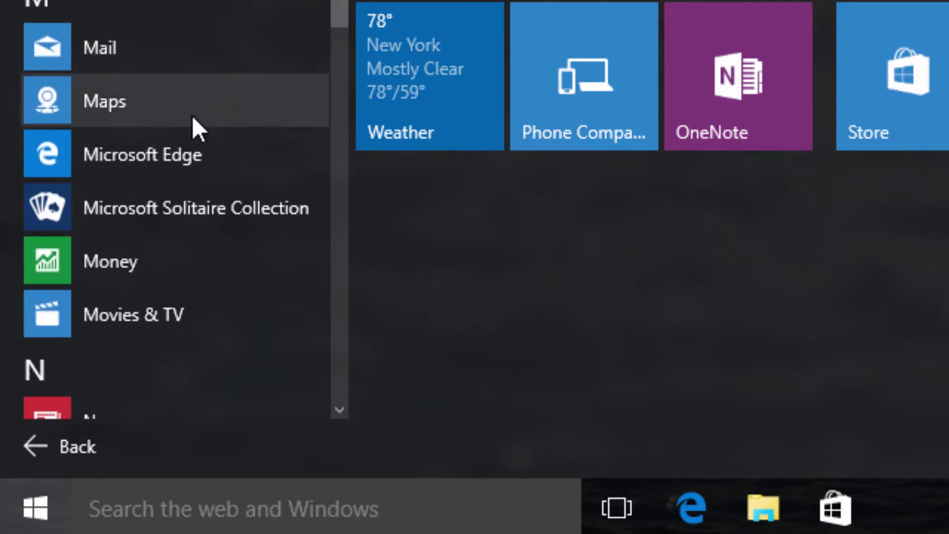
pyautogui.click(192, 121)
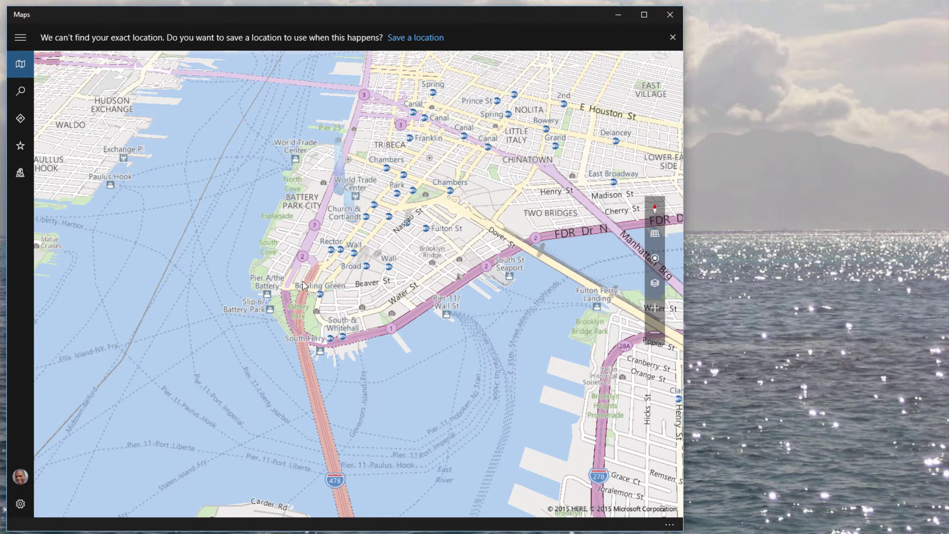
# - Switch Maps to Aerial view, zoom and pan lower Manhattan in 3-D, then bring up Game Bar with Win+G
pyautogui.click(655, 282)
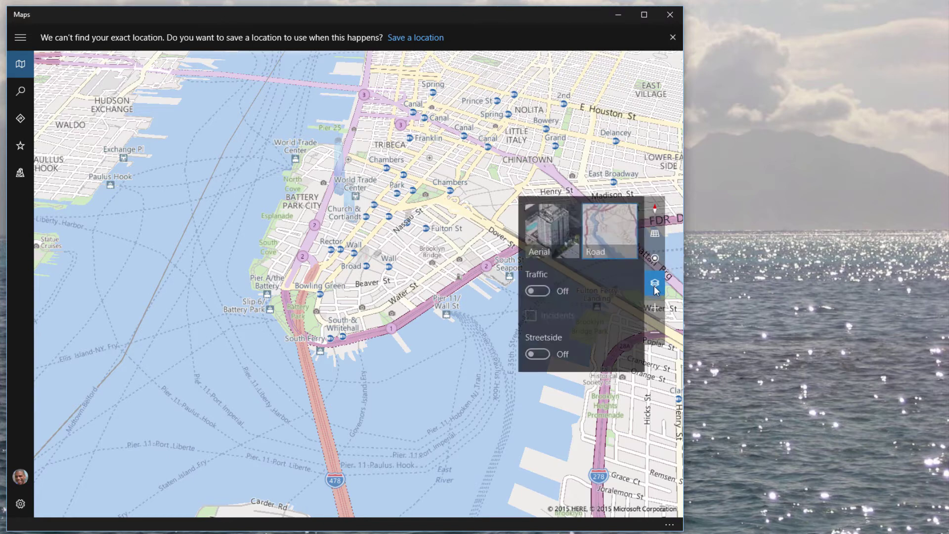
pyautogui.click(554, 239)
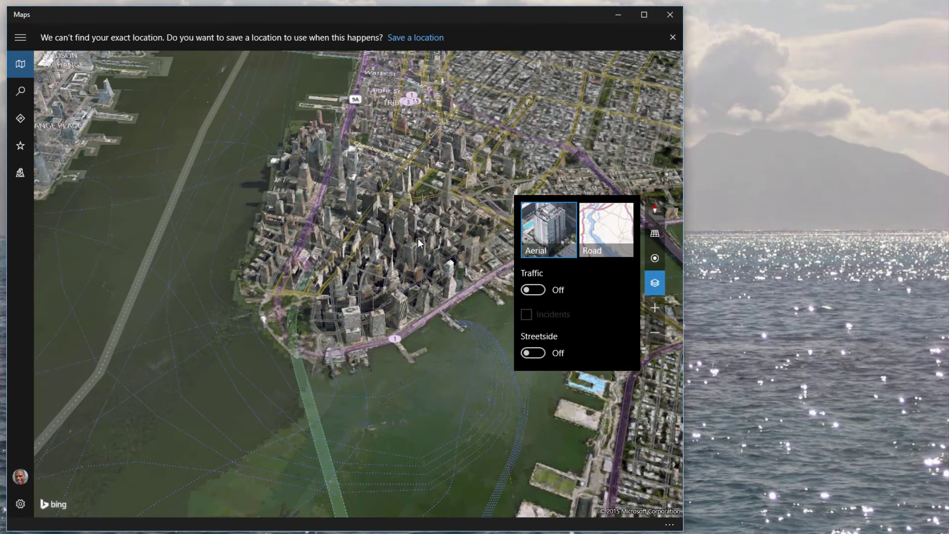
pyautogui.click(399, 264)
pyautogui.scroll(4, 374, 297)
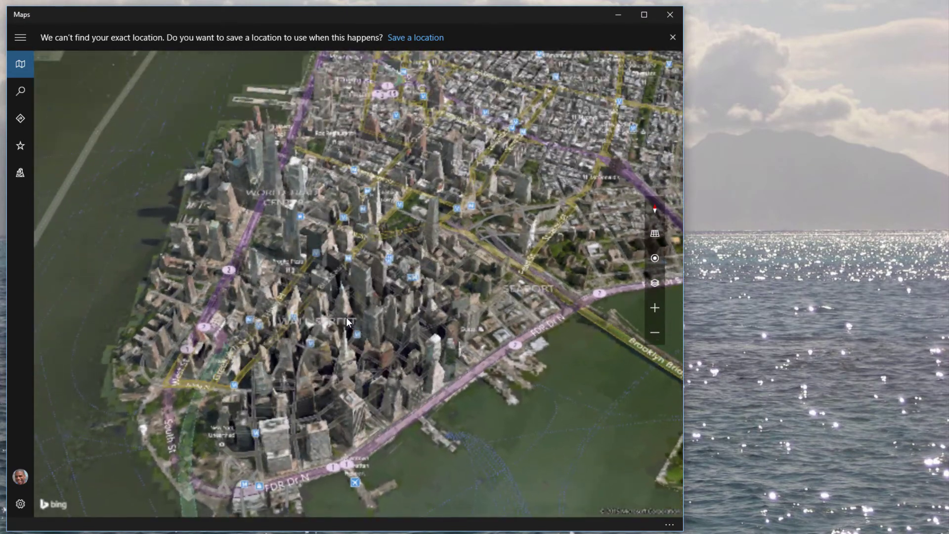
pyautogui.moveTo(347, 322); pyautogui.dragTo(367, 299)
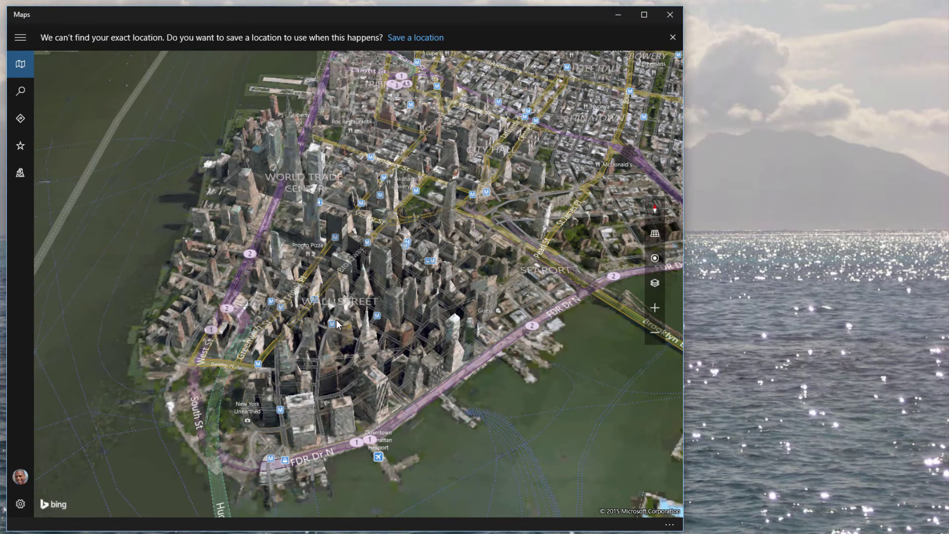
pyautogui.press('super+g')
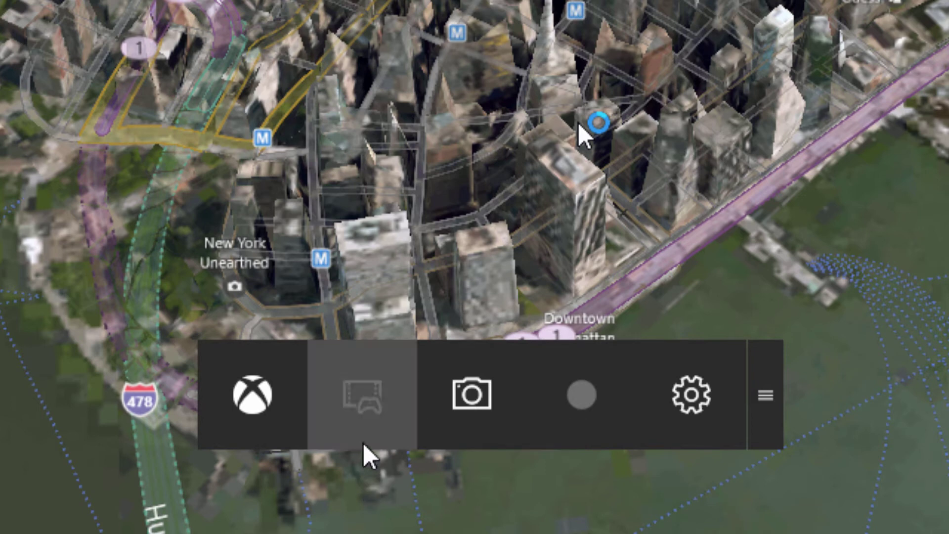
# - Reopen Game Bar, drag it lower right, and try recording Maps, which fails for lack of hardware
pyautogui.click(367, 472)
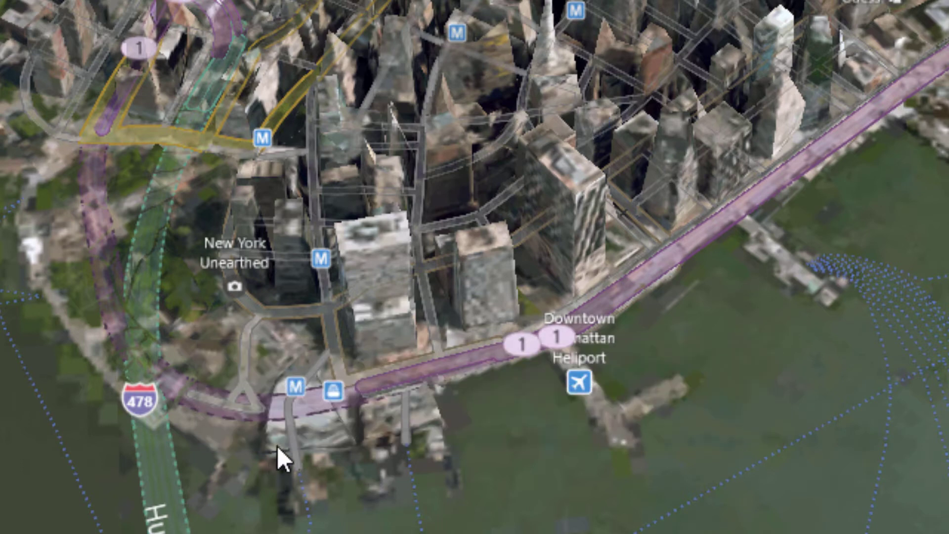
pyautogui.press('super+g')
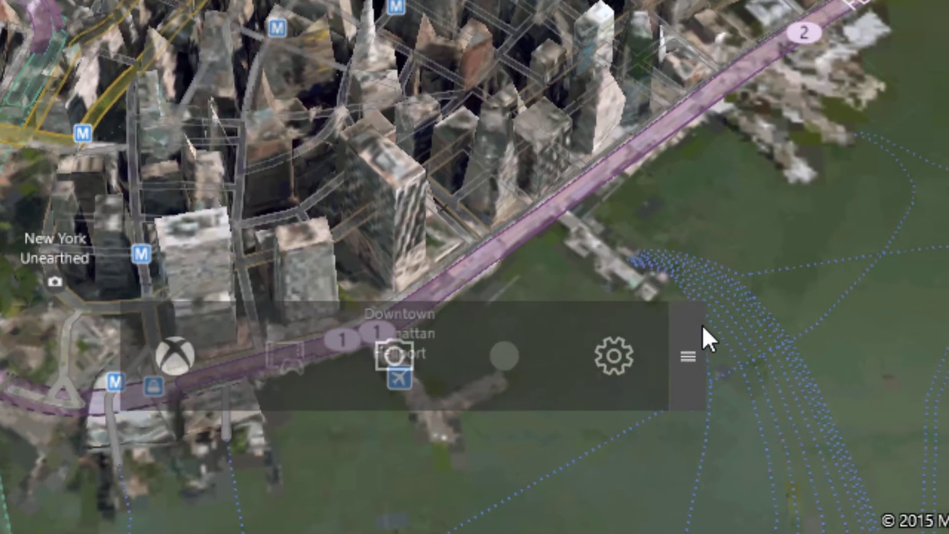
pyautogui.moveTo(702, 325); pyautogui.dragTo(802, 389)
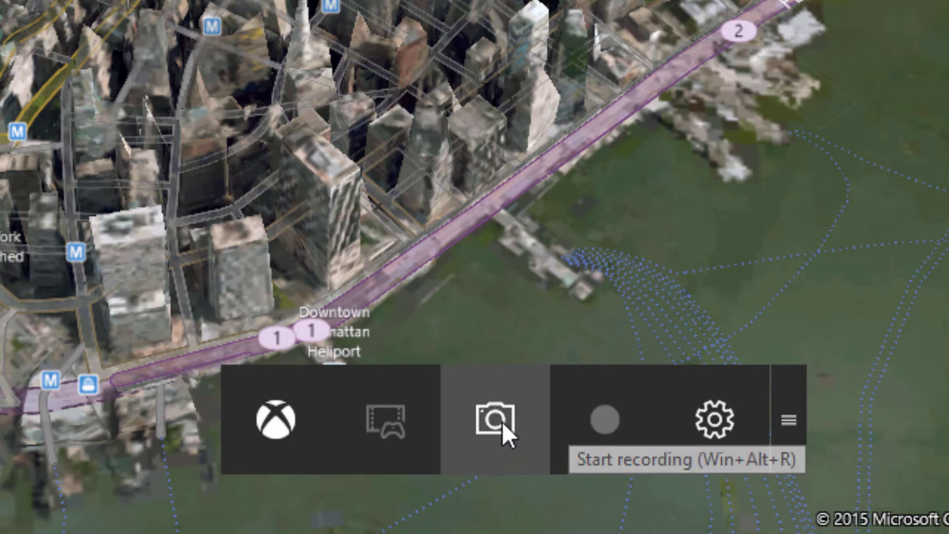
pyautogui.click(566, 448)
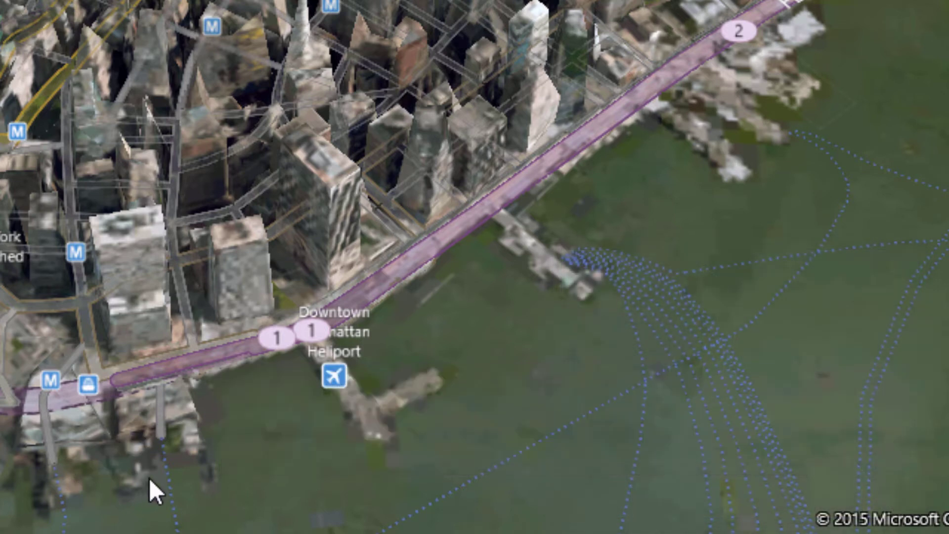
pyautogui.press('super+g')
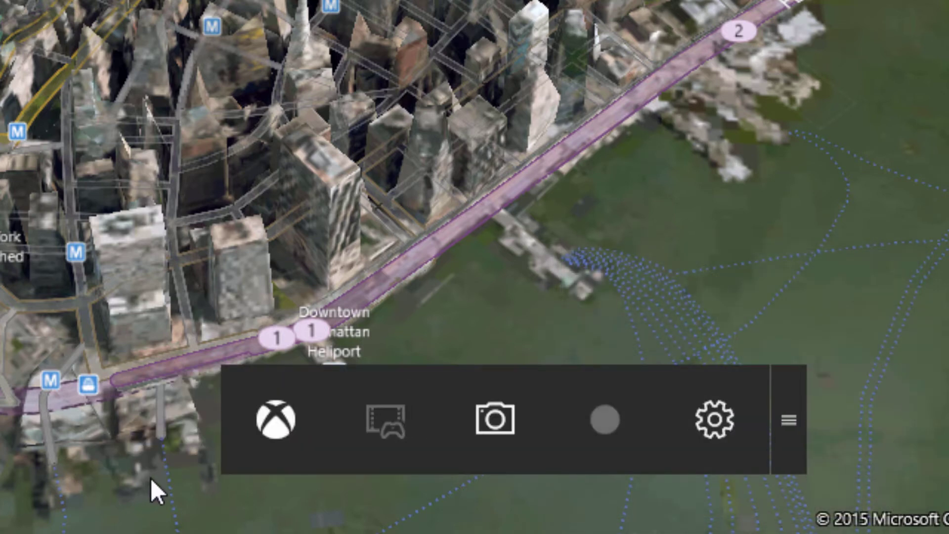
# - Open the Xbox app from Game Bar and view its Settings page
pyautogui.click(247, 430)
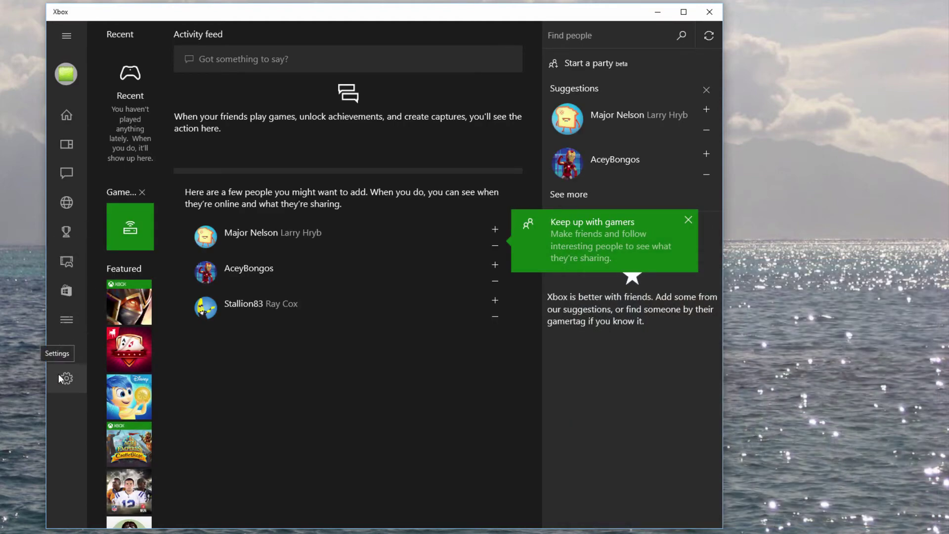
pyautogui.click(59, 373)
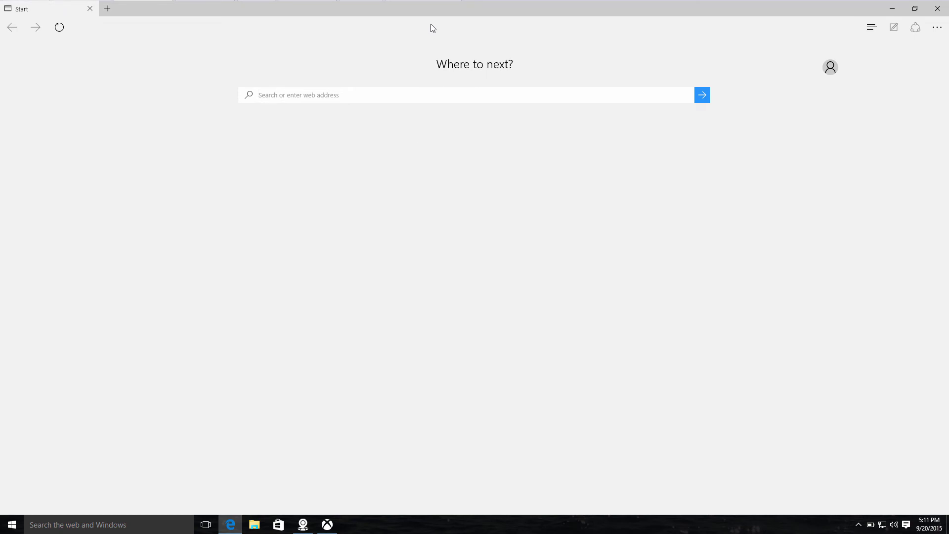
# - Restore the maximized Edge window to a smaller size
pyautogui.doubleClick(441, 12)
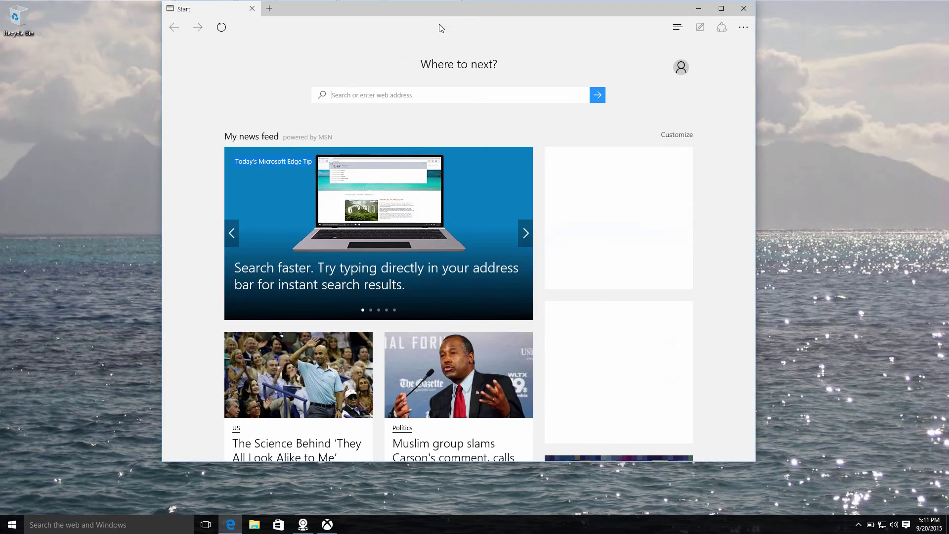
# - Go to cnn.com in Edge and nudge the browser window slightly down
pyautogui.scroll(-2, 430, 42)
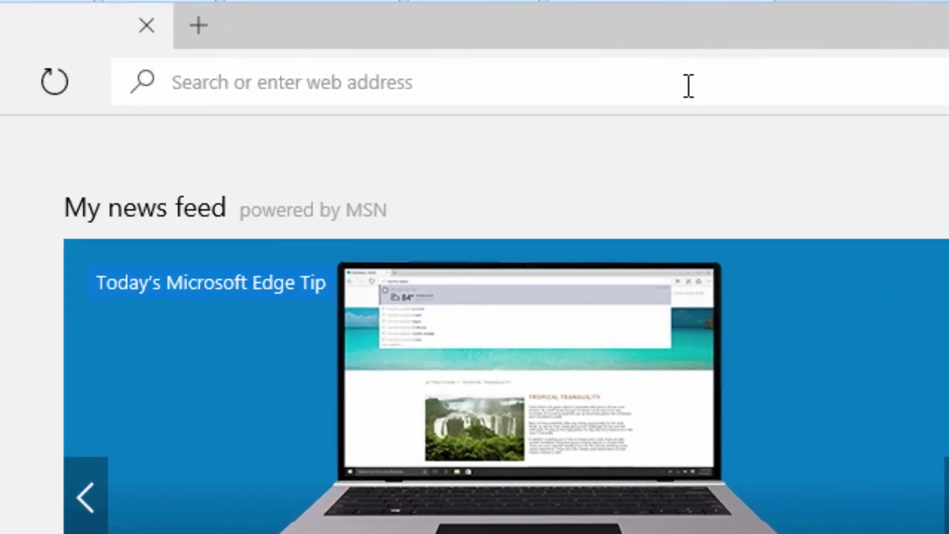
pyautogui.click(688, 85)
pyautogui.write('cnn.com')
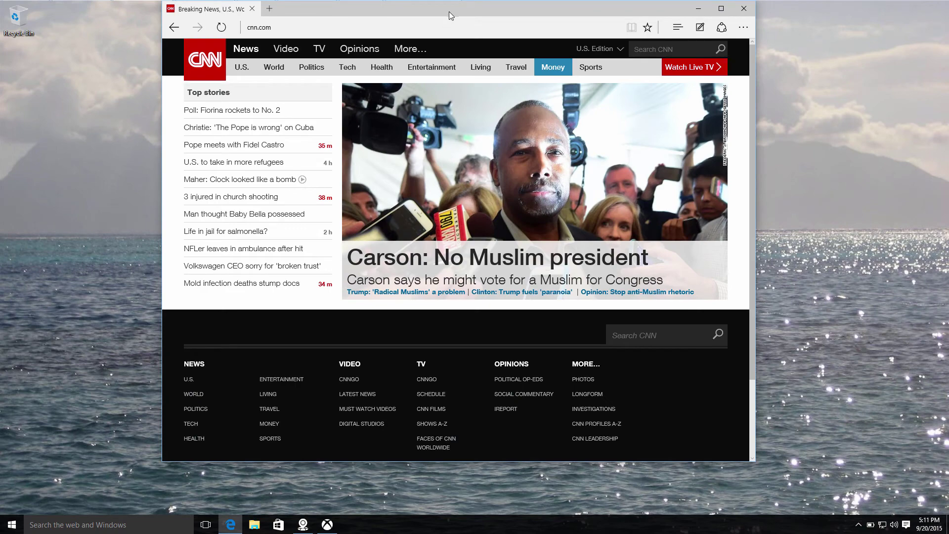
pyautogui.moveTo(449, 11); pyautogui.dragTo(446, 26)
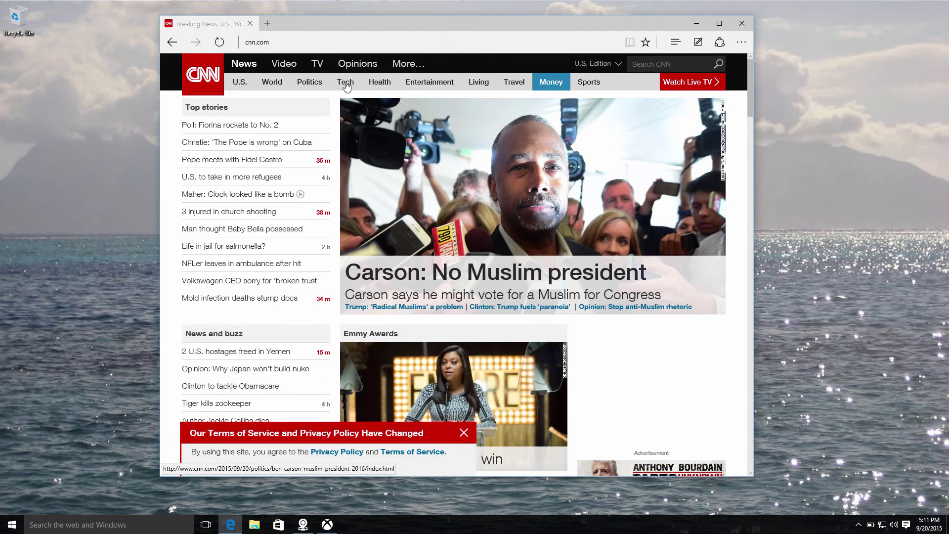
# - From CNN's Cybersecurity section, open the 'Sony exec: PlayStation was downed by cyberattack' article after previewing another story
pyautogui.moveTo(346, 87)
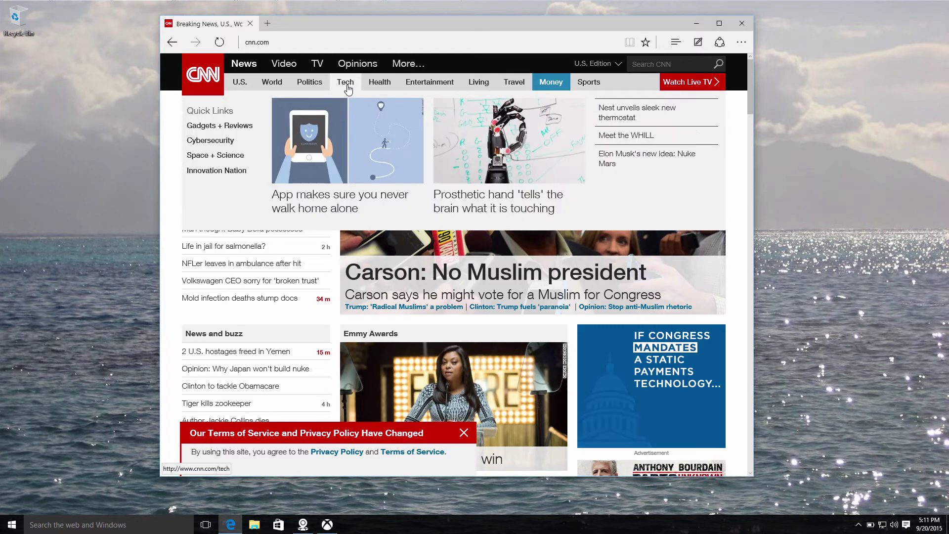
pyautogui.click(218, 142)
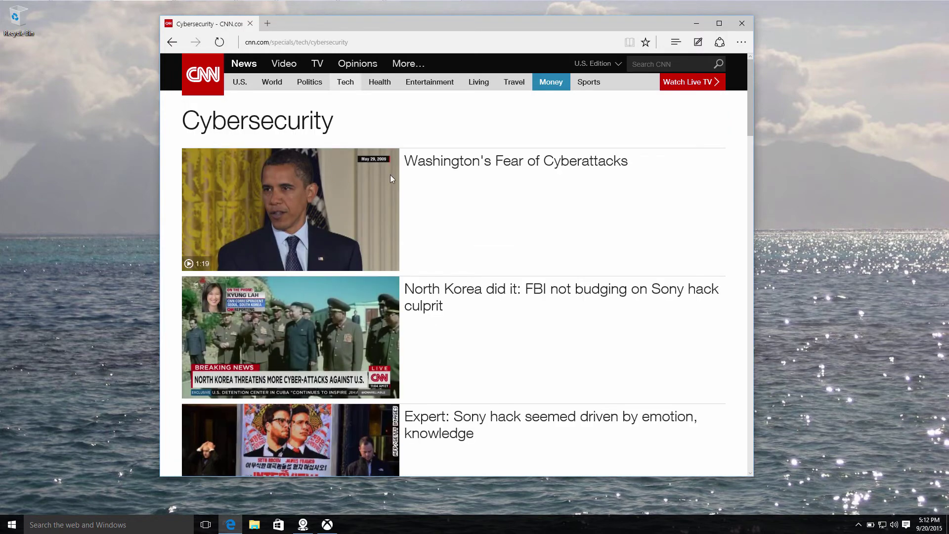
pyautogui.click(474, 230)
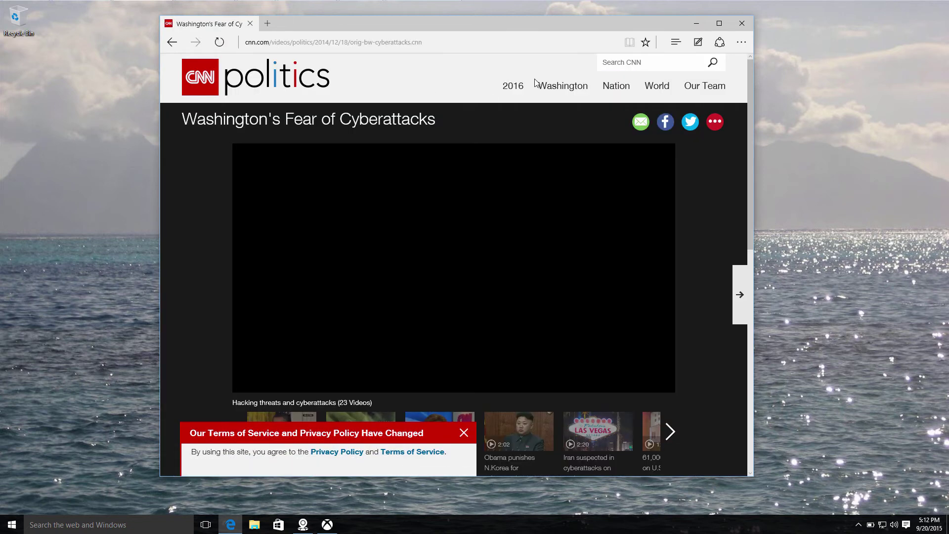
pyautogui.click(172, 43)
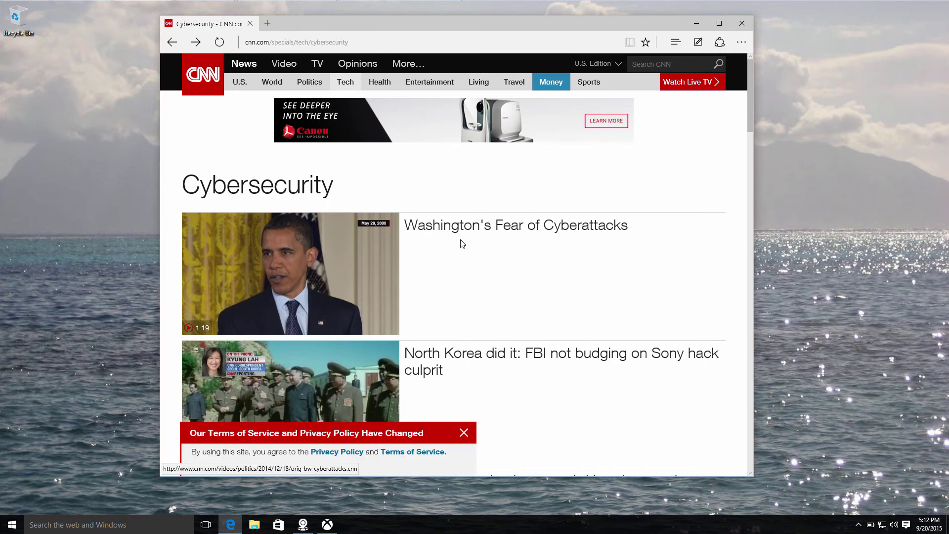
pyautogui.scroll(-5, 472, 247)
pyautogui.scroll(-3, 474, 247)
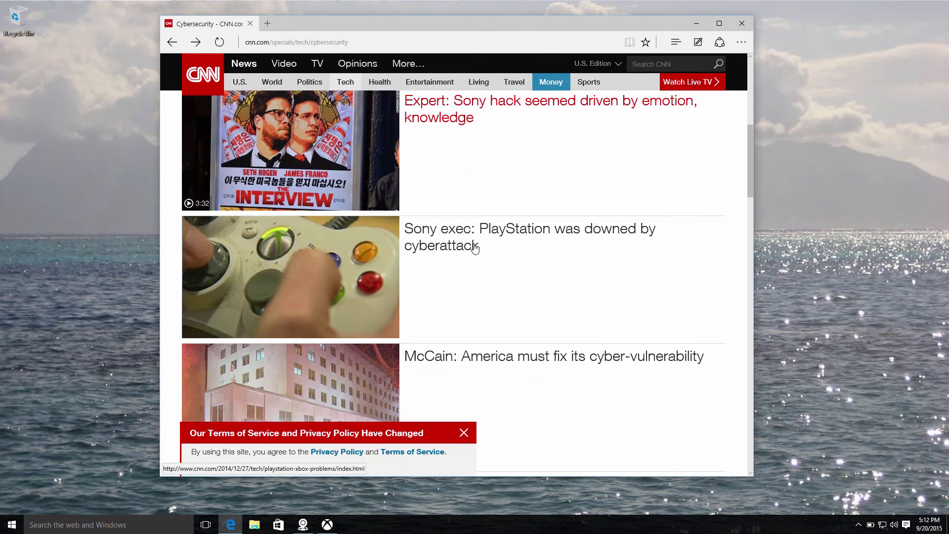
pyautogui.click(489, 250)
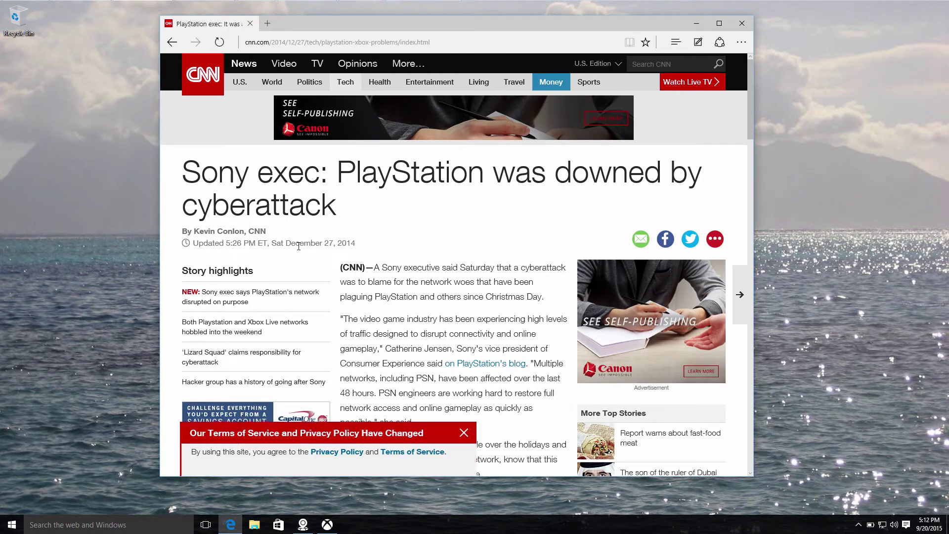
# - Dismiss the Terms of Service notice and read the Sony article in reading view
pyautogui.click(463, 432)
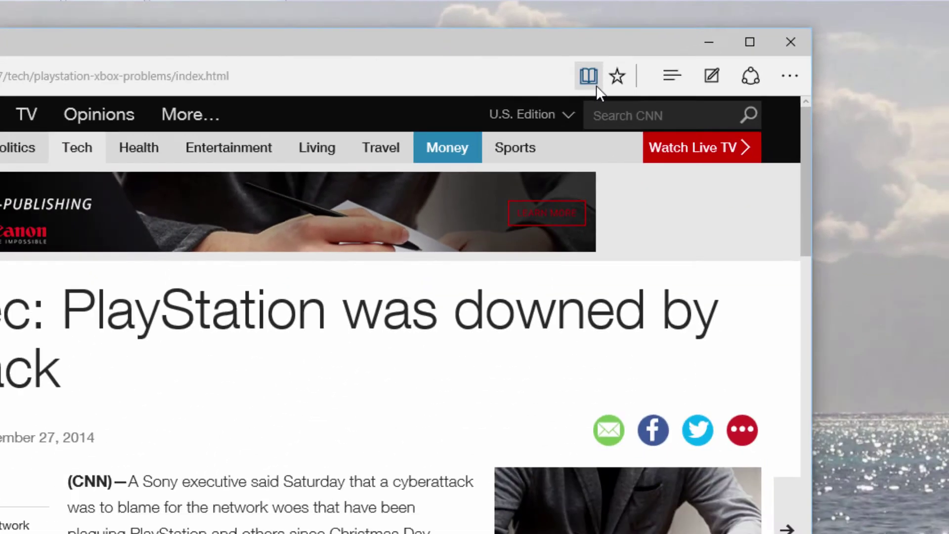
pyautogui.click(539, 143)
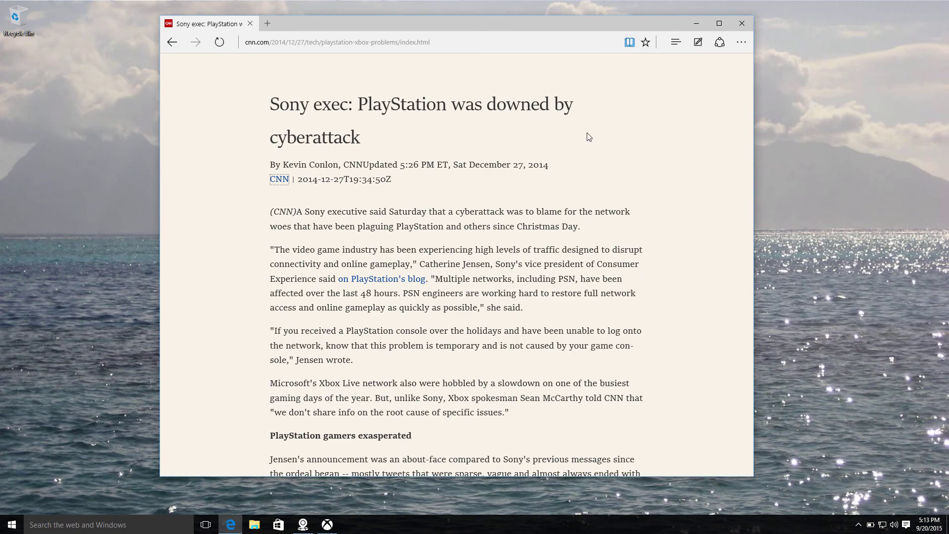
pyautogui.scroll(-5, 573, 151)
pyautogui.scroll(5, 573, 151)
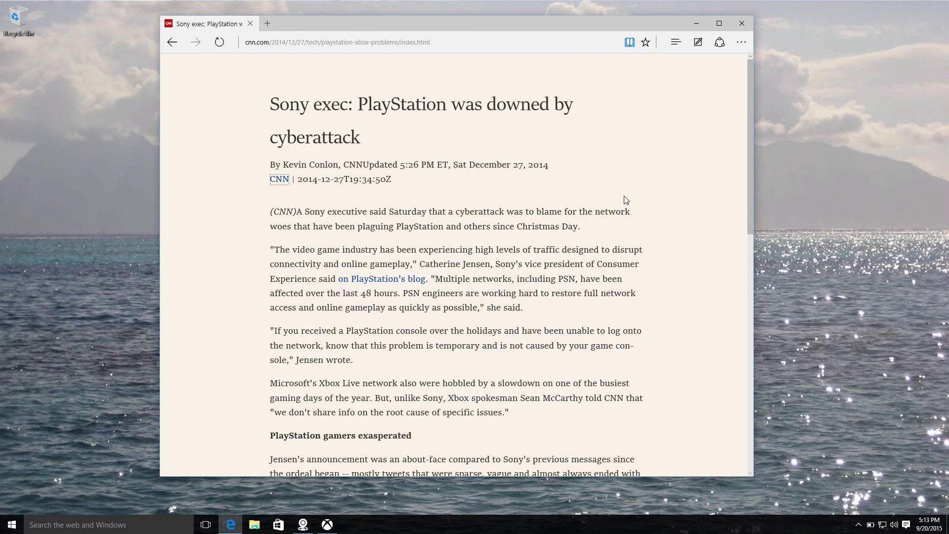
pyautogui.scroll(-15, 417, 180)
pyautogui.scroll(15, 389, 165)
# - Return the article to CNN's full page layout and select its web address
pyautogui.rightClick(408, 180)
pyautogui.click(532, 174)
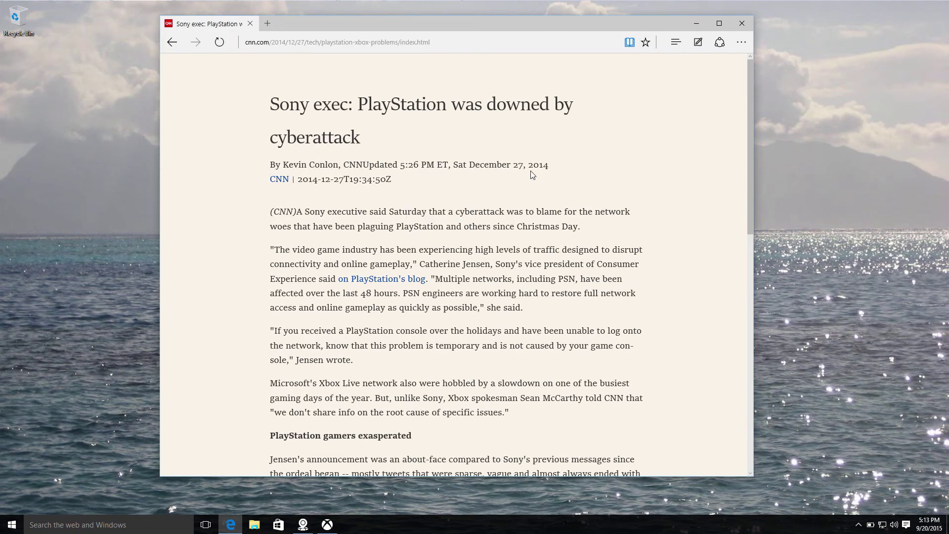
pyautogui.click(628, 44)
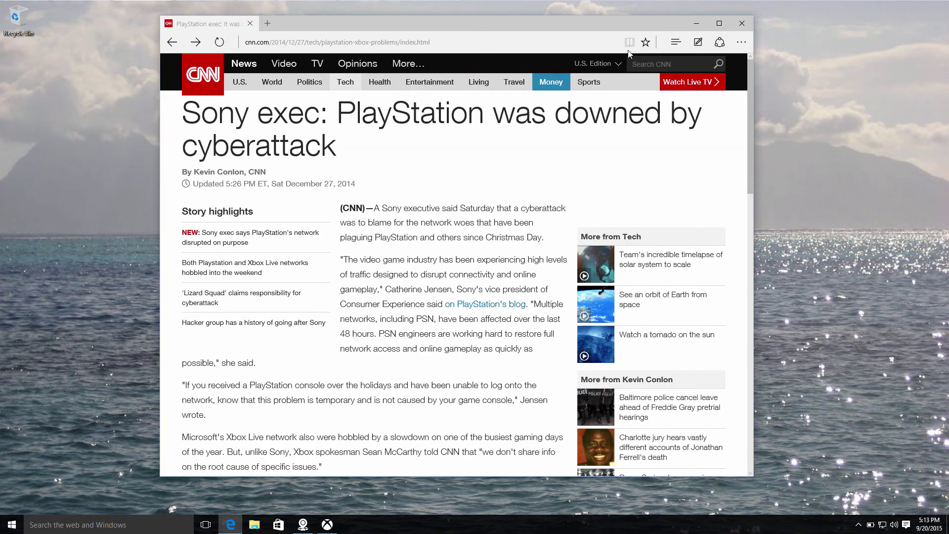
pyautogui.click(467, 43)
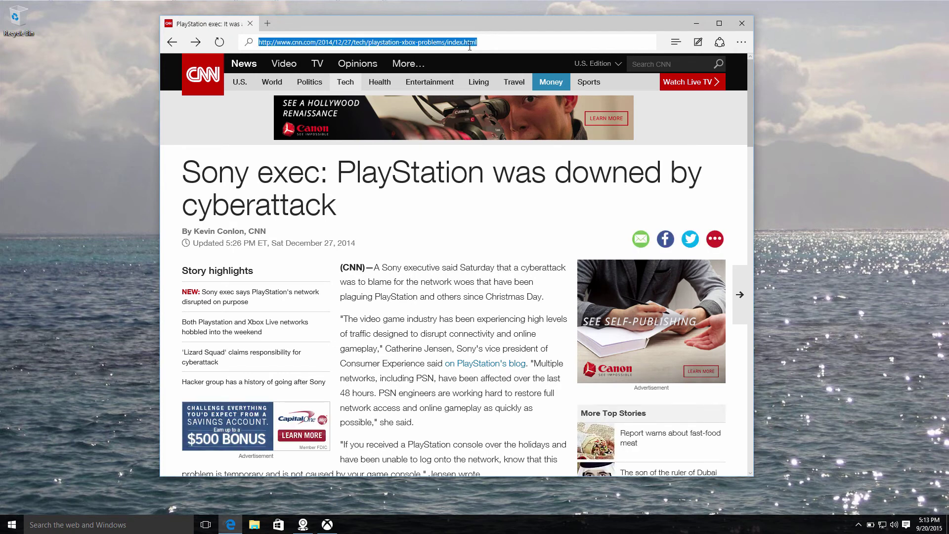
# - Visit theblaze.com from the address bar suggestion, then close Edge
pyautogui.write('theblaze.com/')
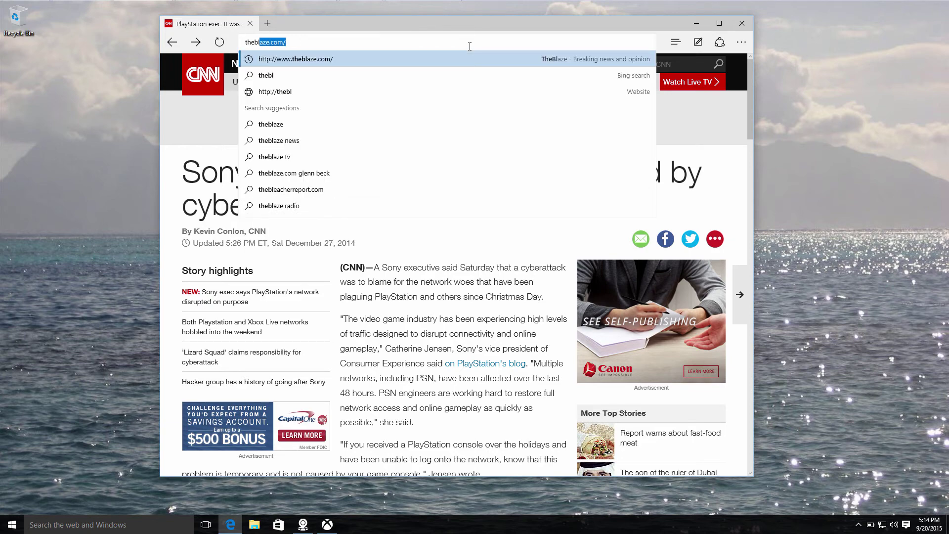
pyautogui.press('Return')
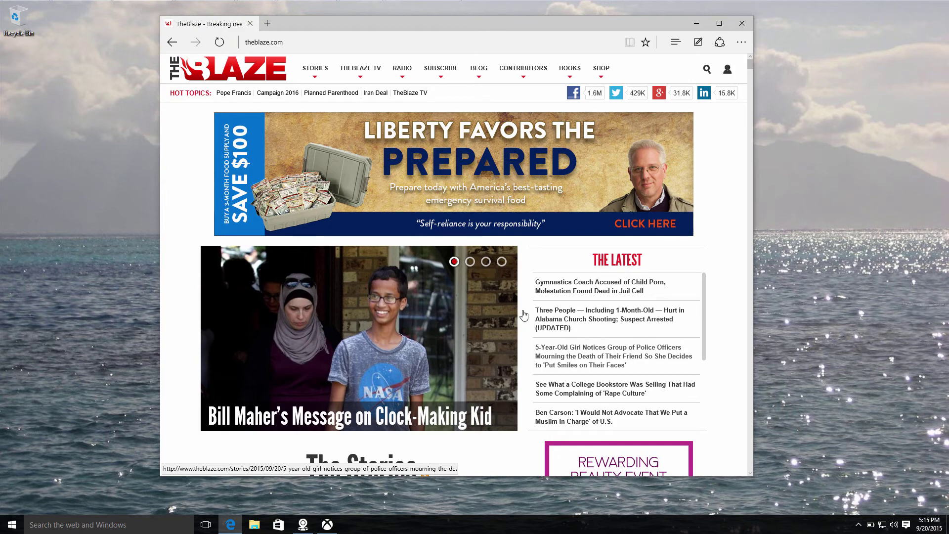
pyautogui.click(723, 80)
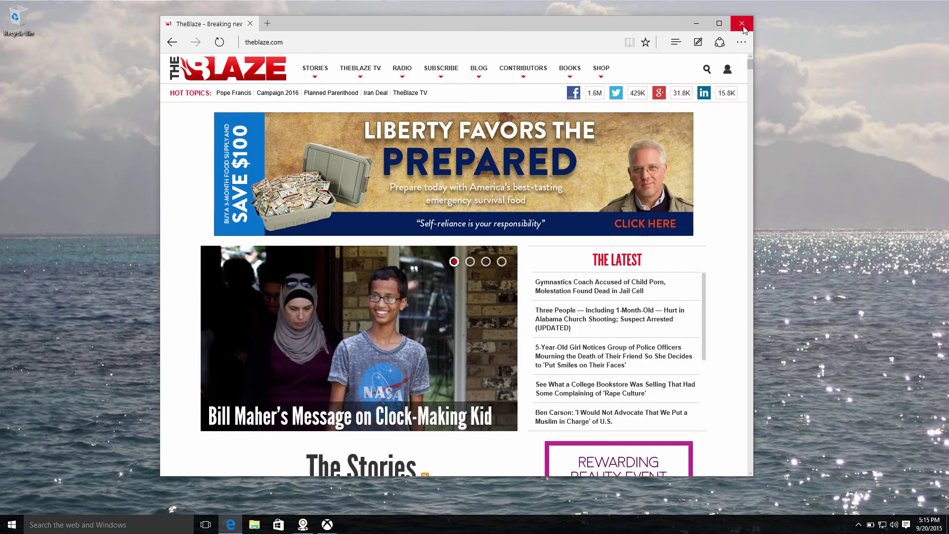
pyautogui.hotkey('ctrl', 'l')
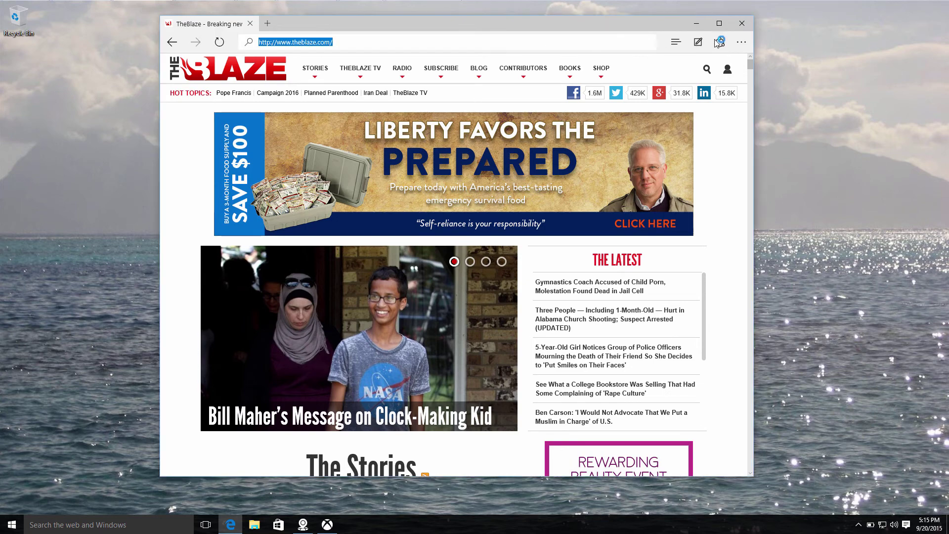
pyautogui.click(747, 26)
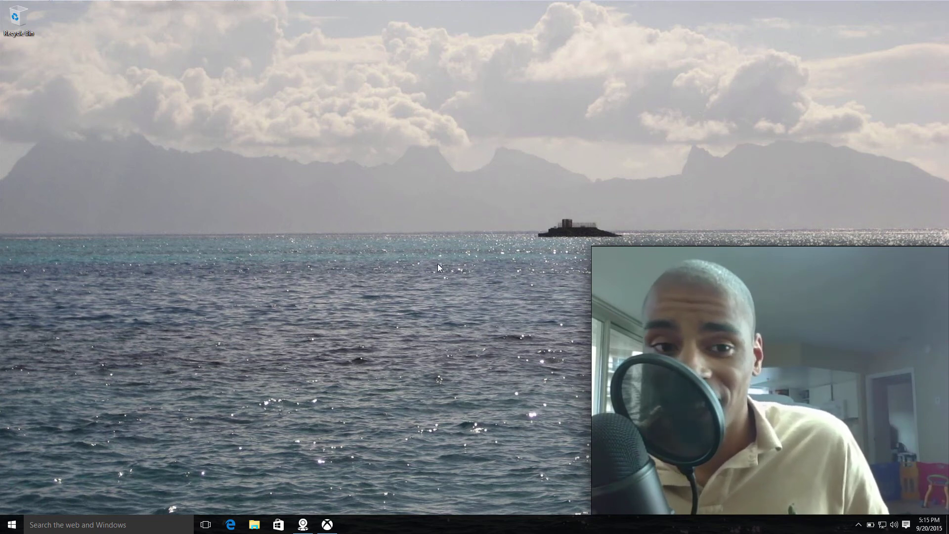
# - Launch Settings from the Start menu and look over its System to Update & security categories
pyautogui.click(12, 524)
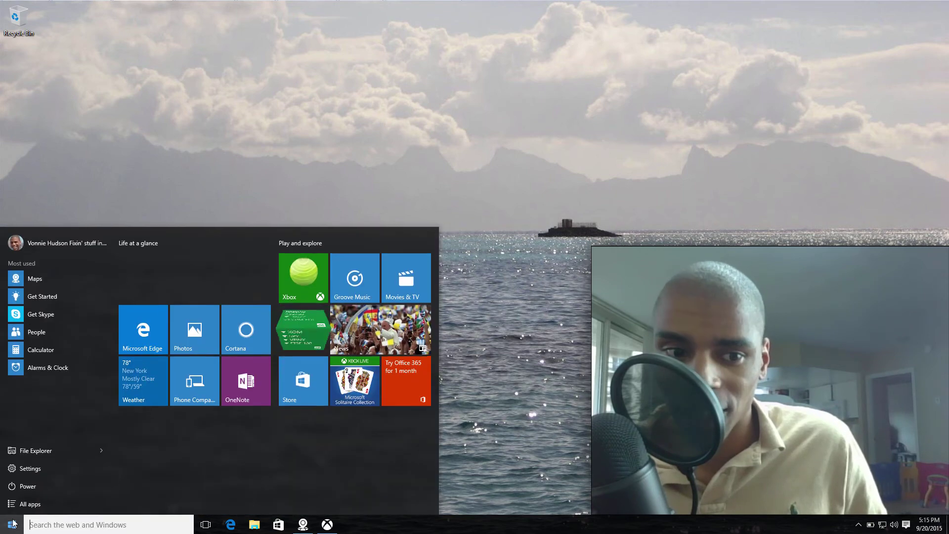
pyautogui.click(30, 468)
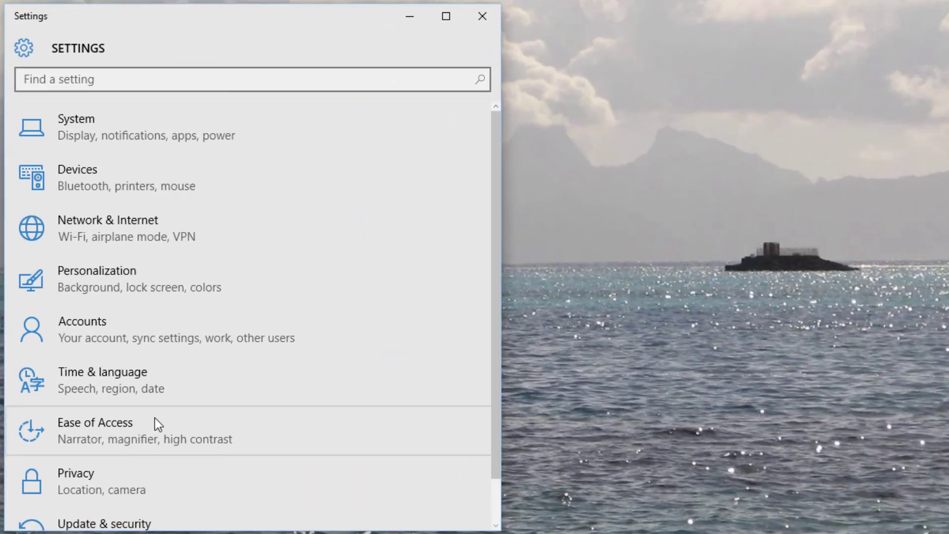
pyautogui.scroll(-1, 155, 418)
pyautogui.scroll(1, 156, 418)
# - Open the storage usage breakdown for This PC (C:) under System > Storage
pyautogui.click(201, 135)
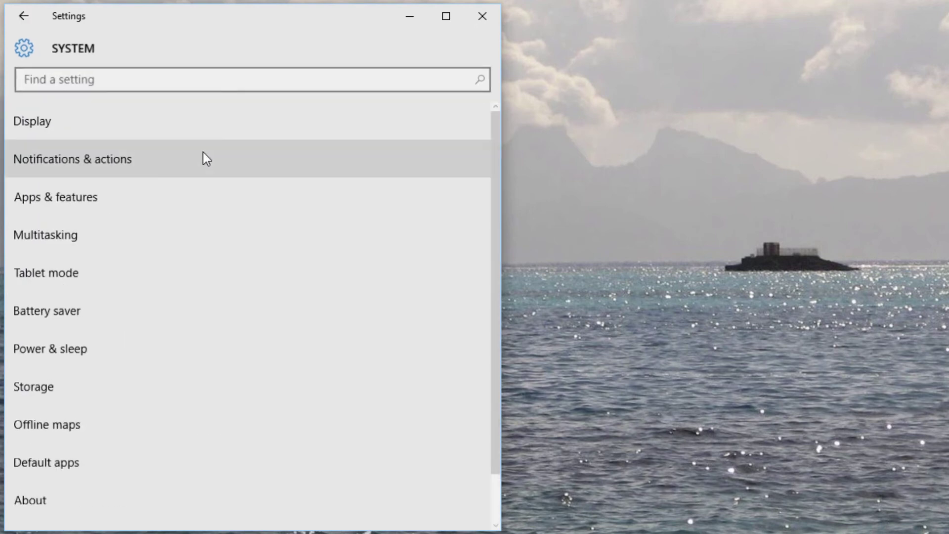
pyautogui.click(143, 397)
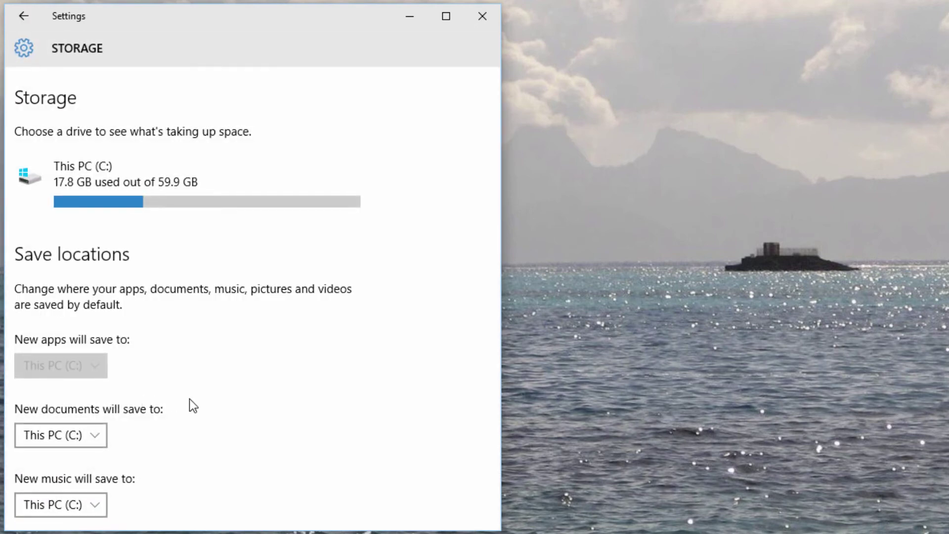
pyautogui.click(135, 209)
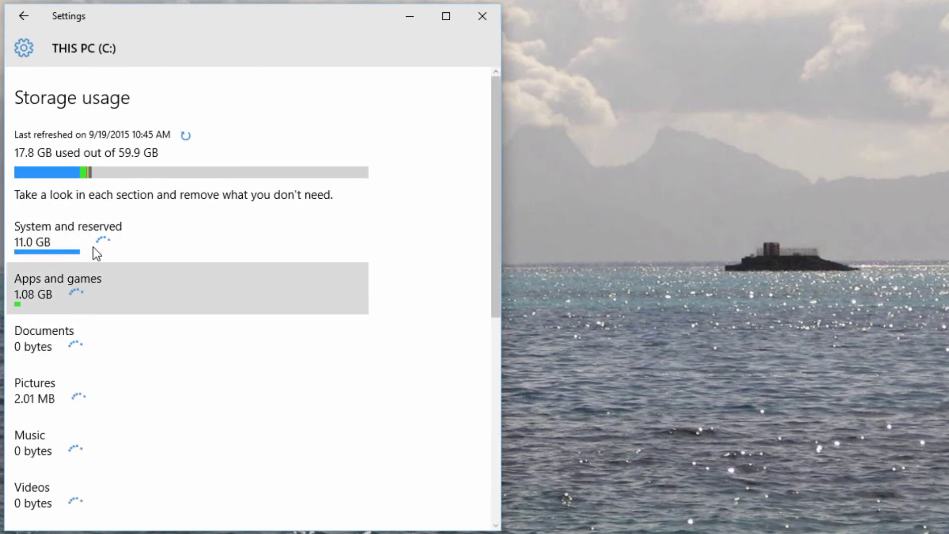
pyautogui.scroll(-5, 114, 248)
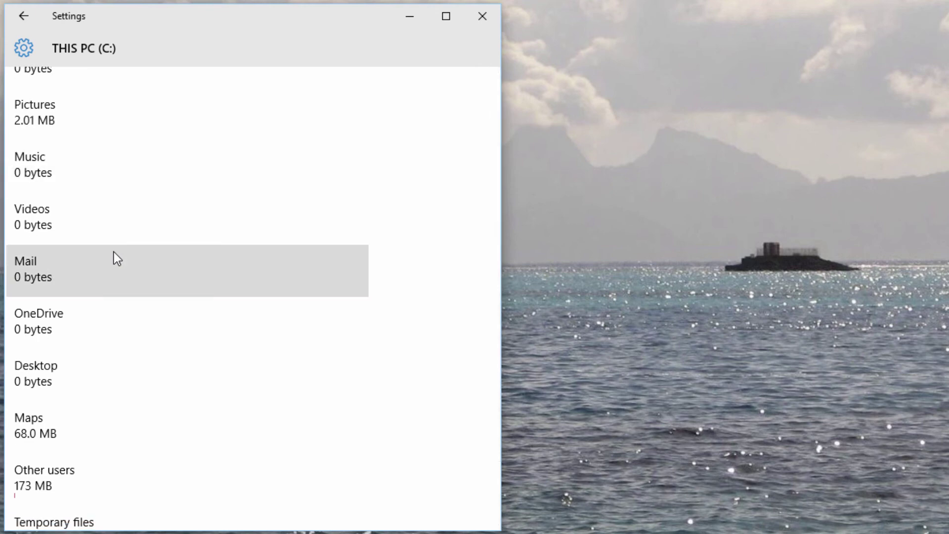
pyautogui.scroll(5, 120, 250)
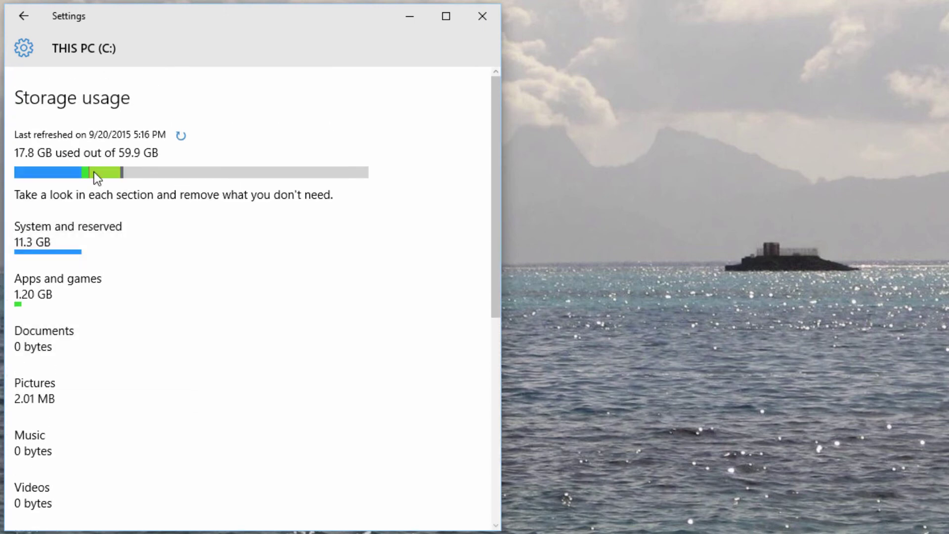
# - Refresh the usage figures and view the System and reserved breakdown
pyautogui.click(185, 141)
pyautogui.click(65, 242)
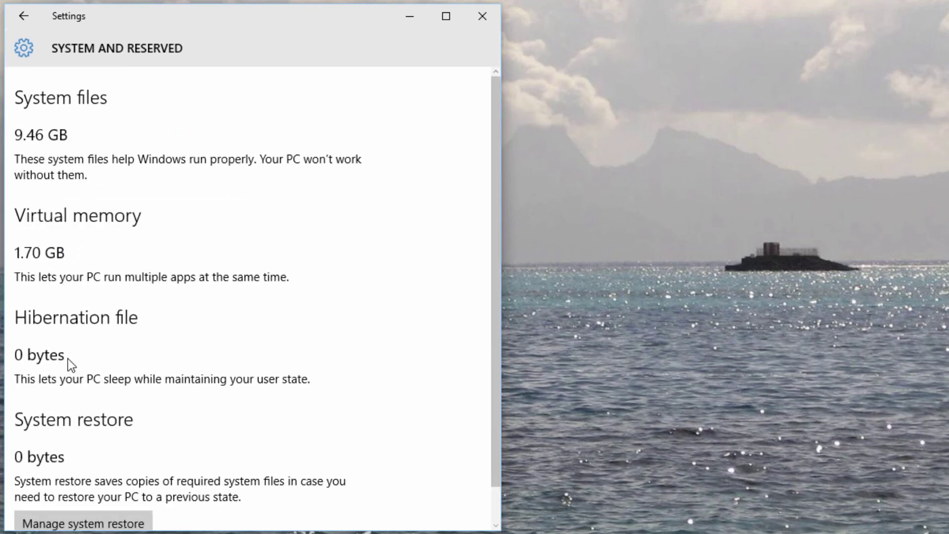
pyautogui.scroll(-1, 68, 358)
pyautogui.scroll(1, 67, 358)
# - Go back to the storage overview and open the Apps and games list
pyautogui.click(24, 18)
pyautogui.click(40, 299)
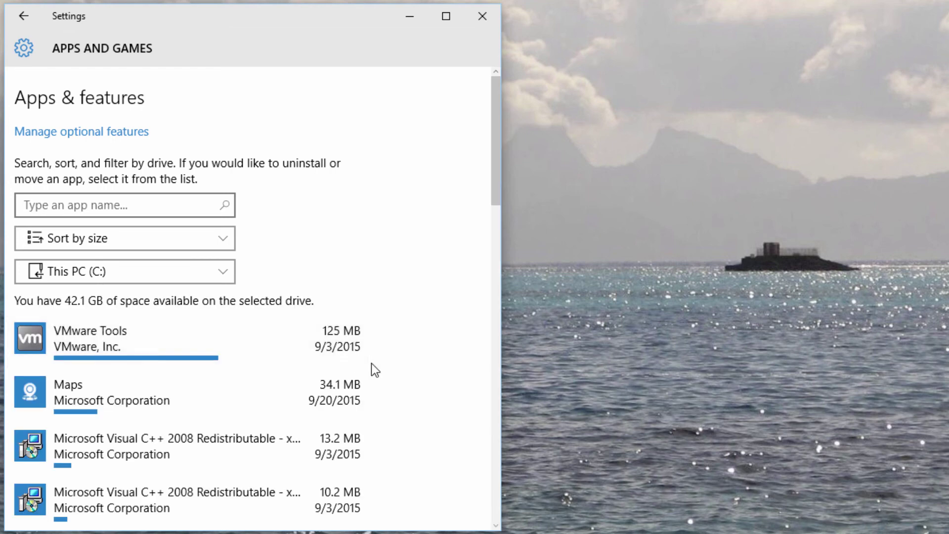
pyautogui.scroll(-2, 371, 363)
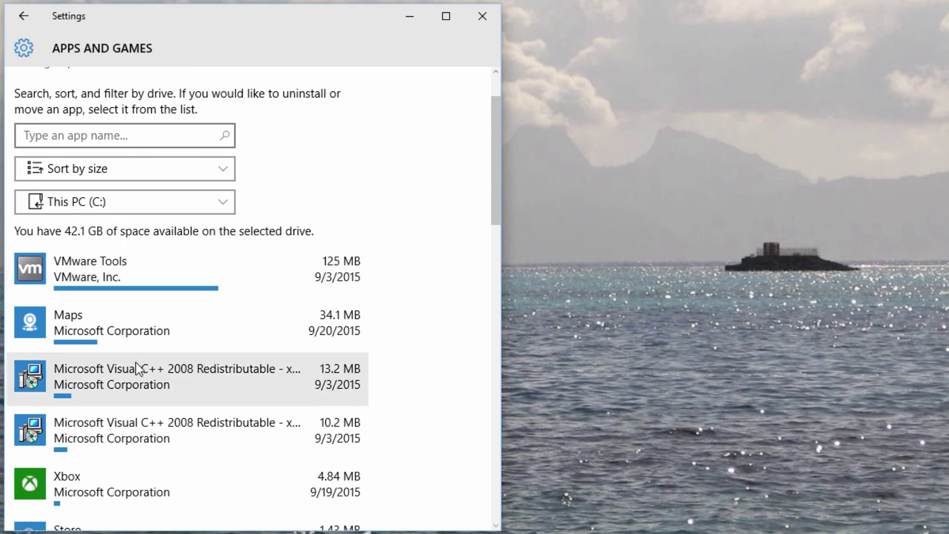
pyautogui.scroll(-4, 137, 368)
pyautogui.scroll(-3, 138, 375)
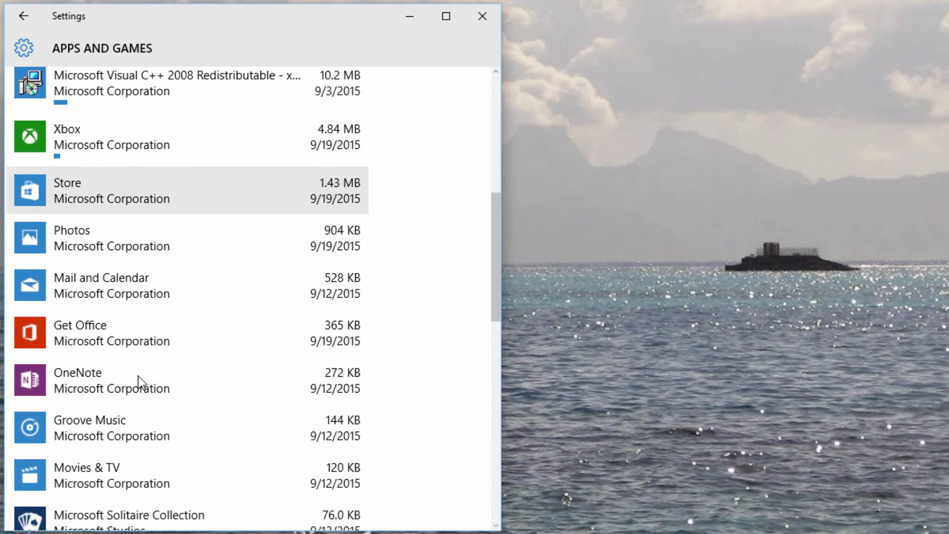
pyautogui.scroll(8, 201, 312)
pyautogui.click(162, 201)
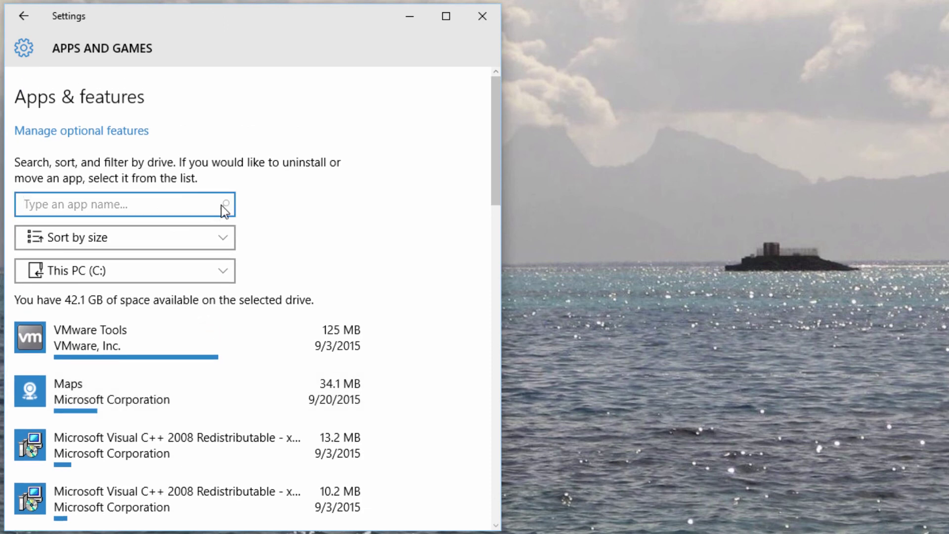
# - Keep apps sorted by size on This PC (C:) and show options for VMware Tools and Maps
pyautogui.click(168, 241)
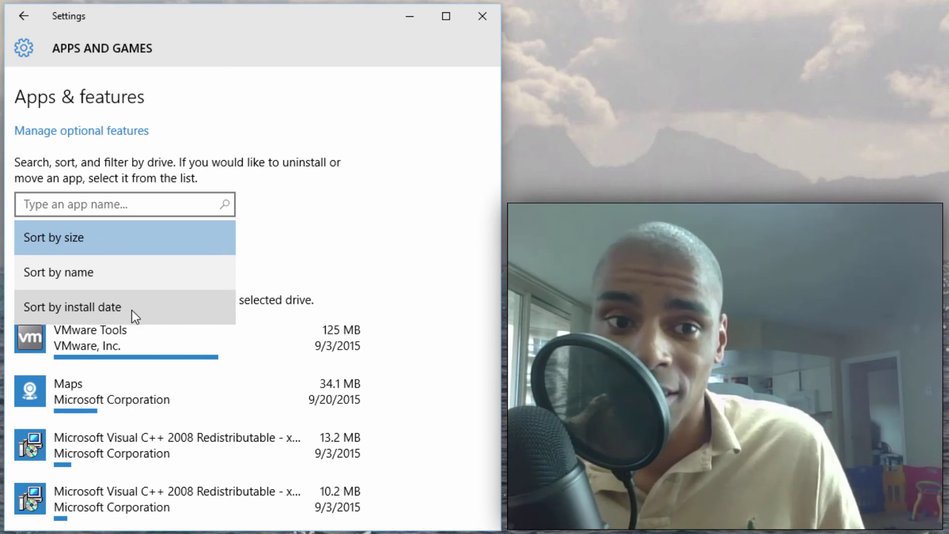
pyautogui.click(351, 226)
pyautogui.click(155, 268)
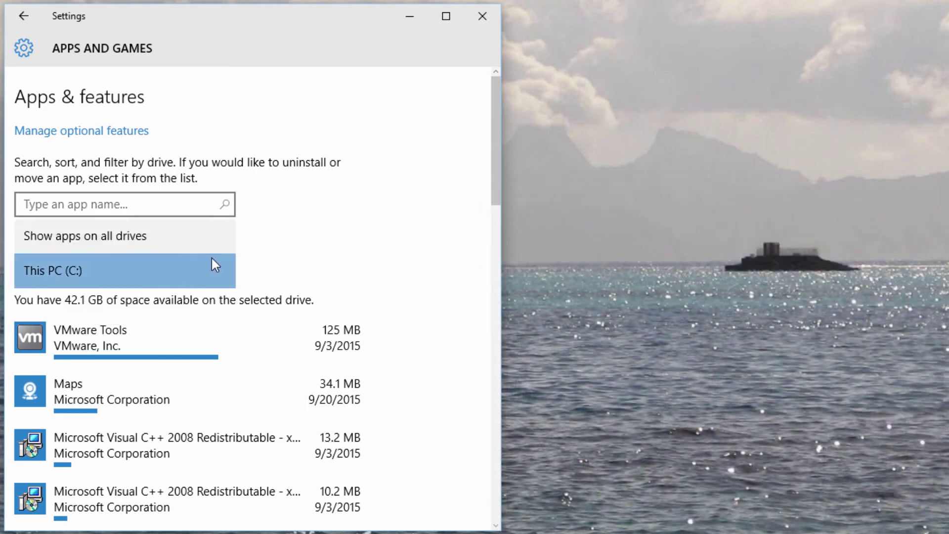
pyautogui.click(314, 238)
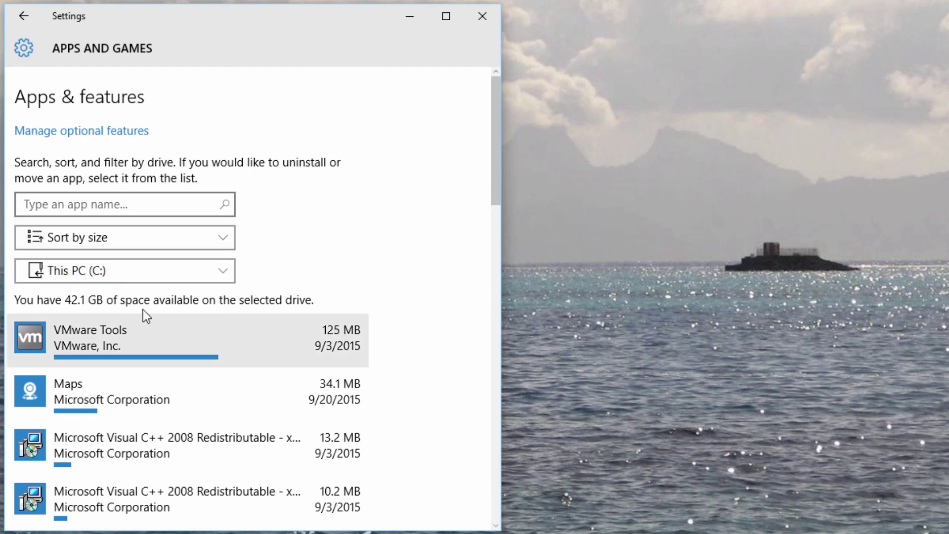
pyautogui.click(183, 353)
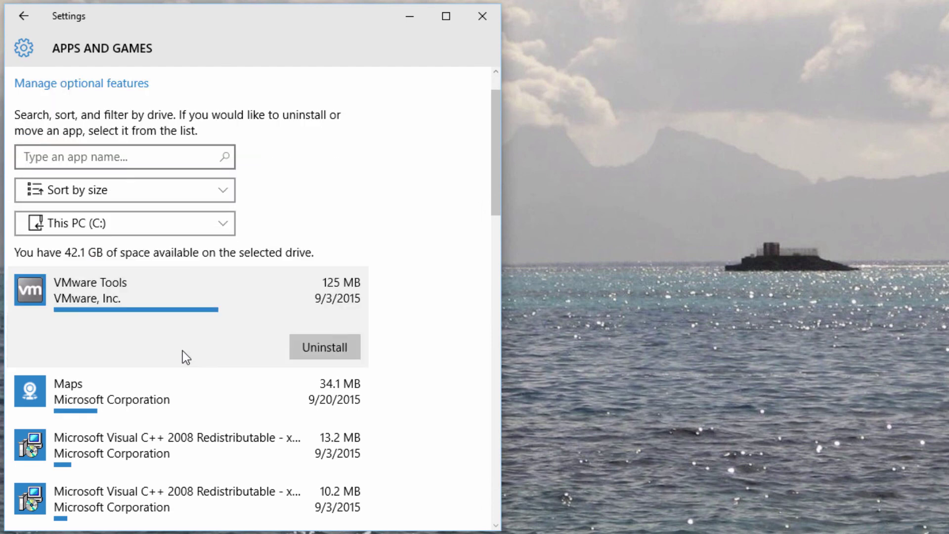
pyautogui.click(221, 400)
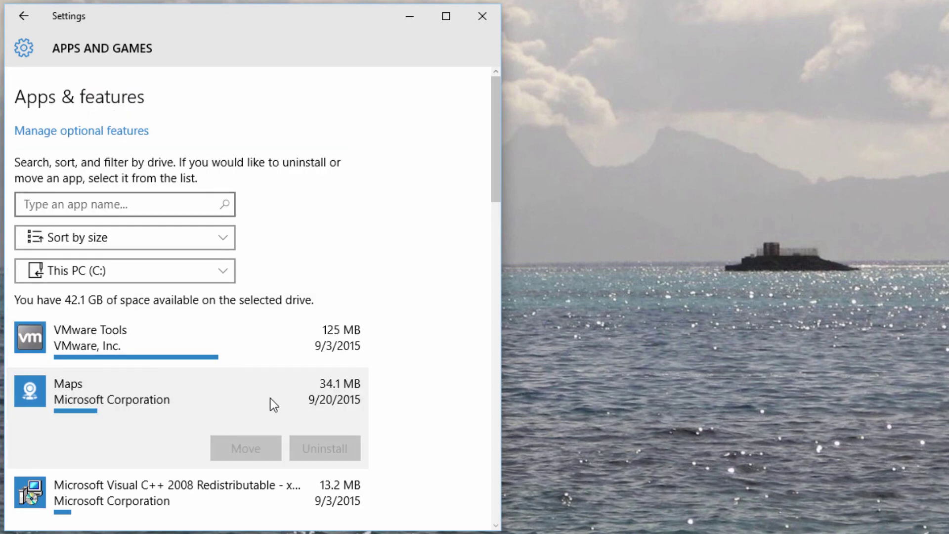